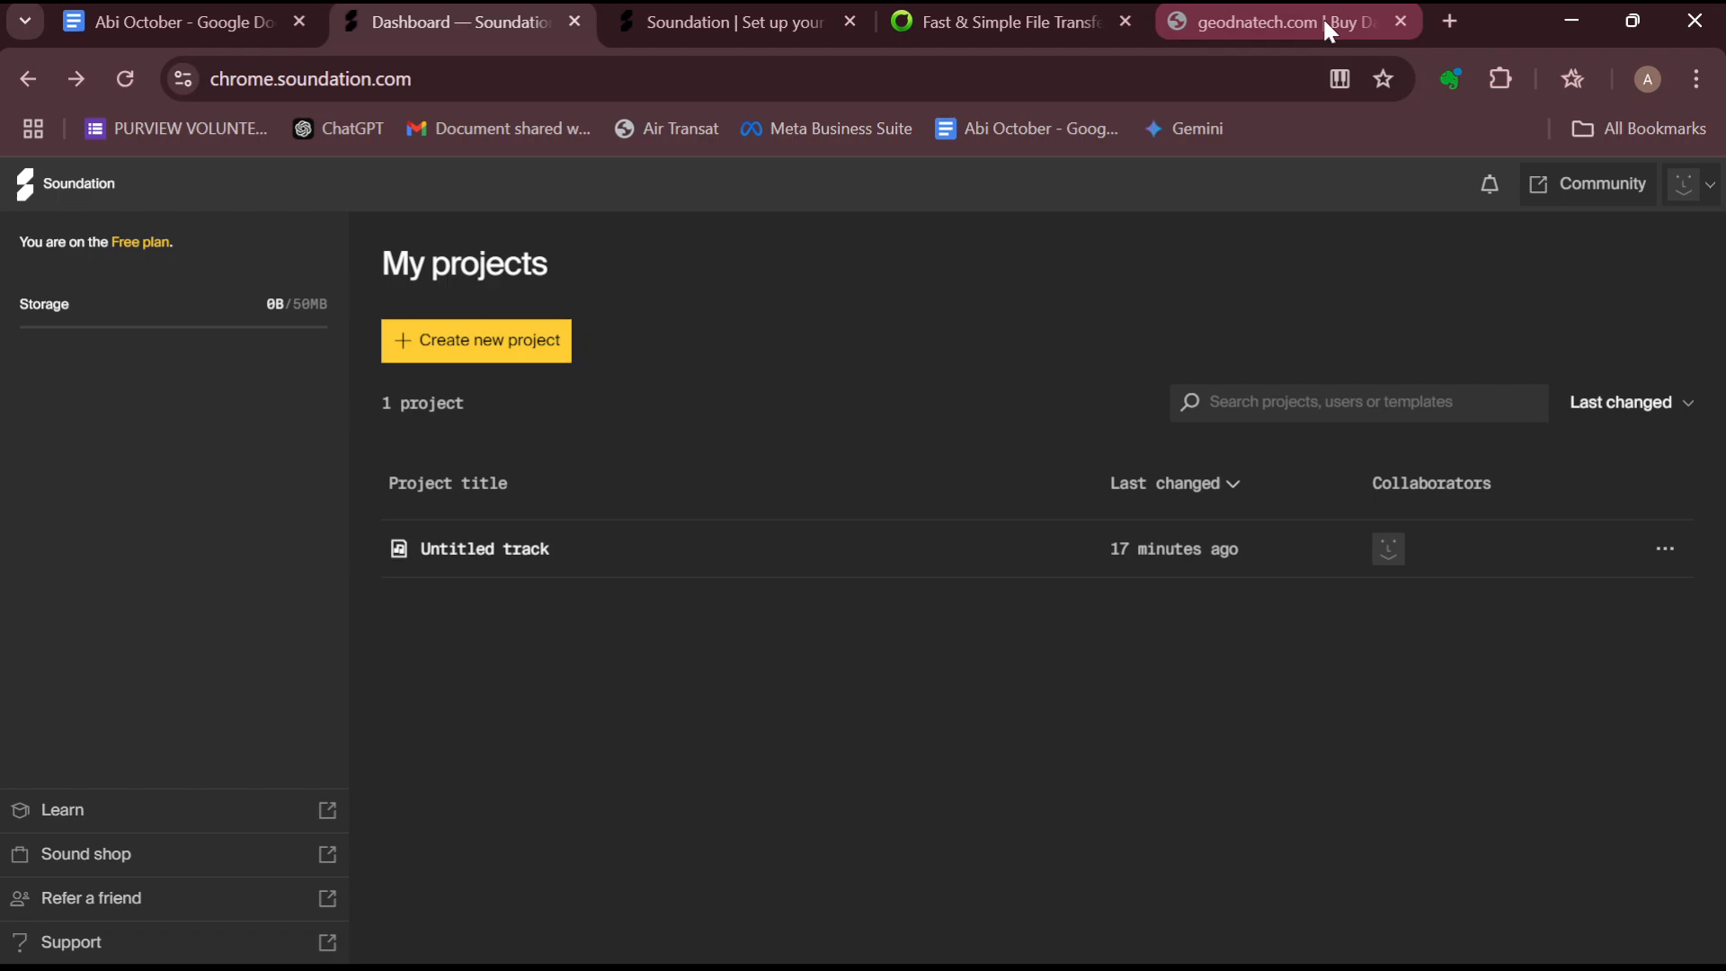
Close the geodnatech.com browser tab and create a new Soundation project.
left_click(1400, 22)
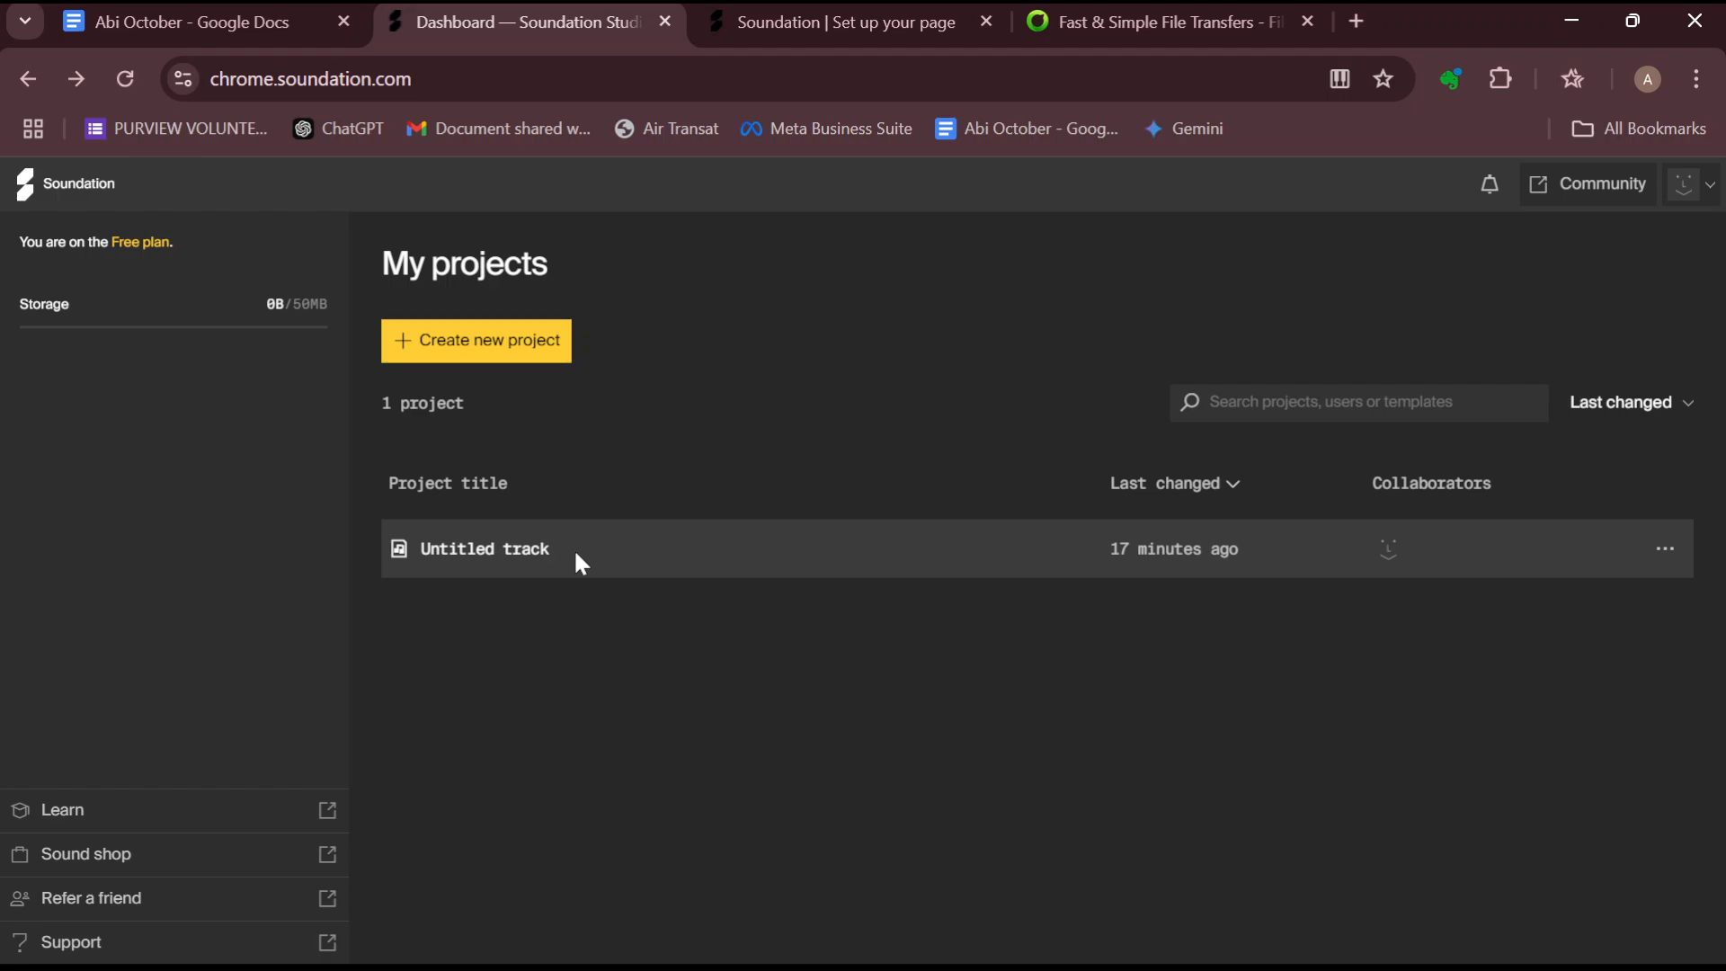
left_click(543, 364)
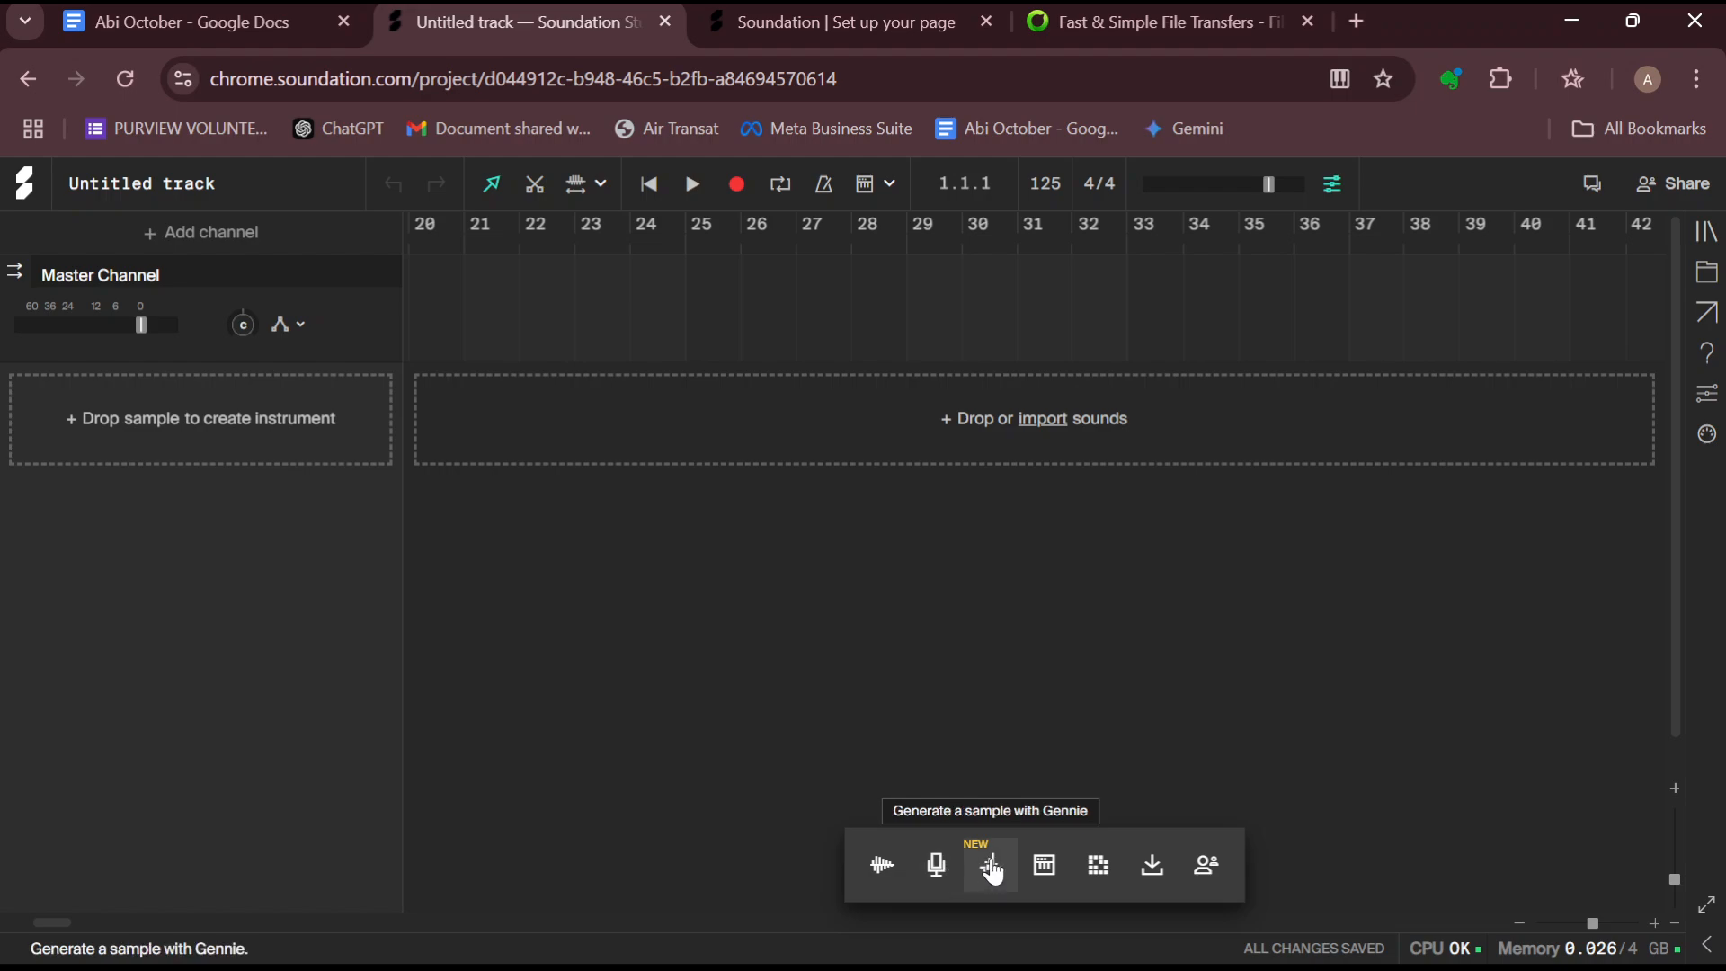
Browse the beats library and add the Bittersweet butter [Chiptune] beat to the timeline at bar 24.
left_click(1108, 863)
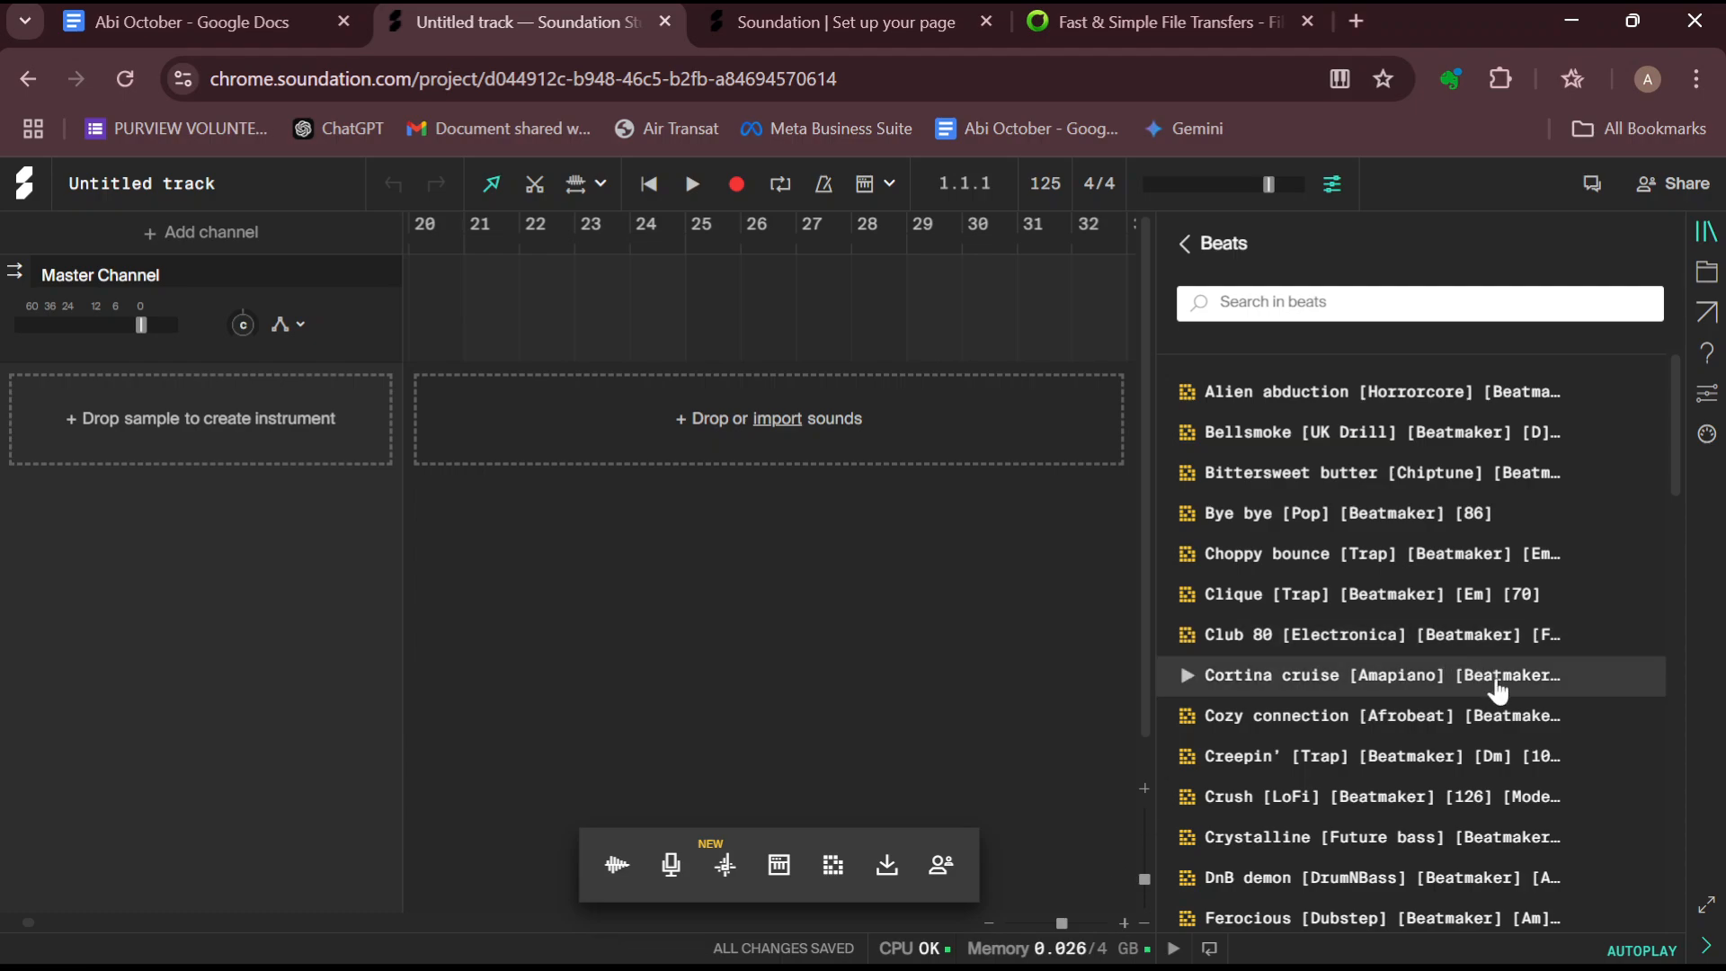
scroll(1447, 674, "down", 4)
scroll(1496, 690, "down", 2)
scroll(1496, 690, "up", 5)
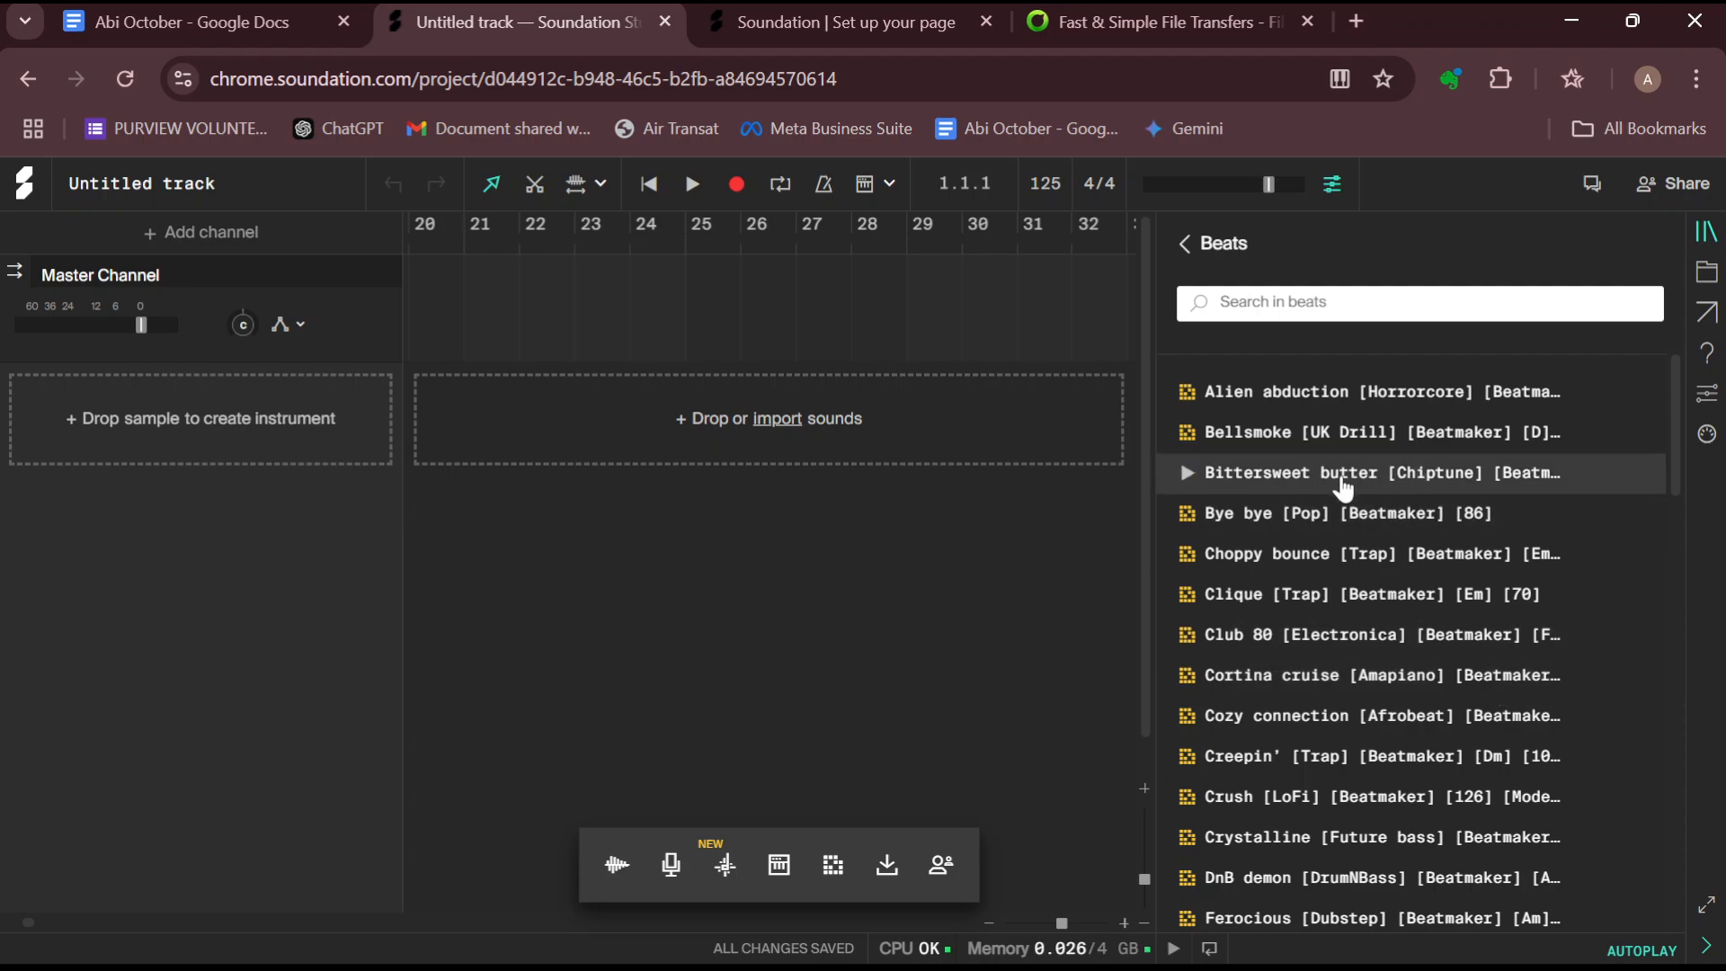
left_click_drag(1332, 474, 743, 423)
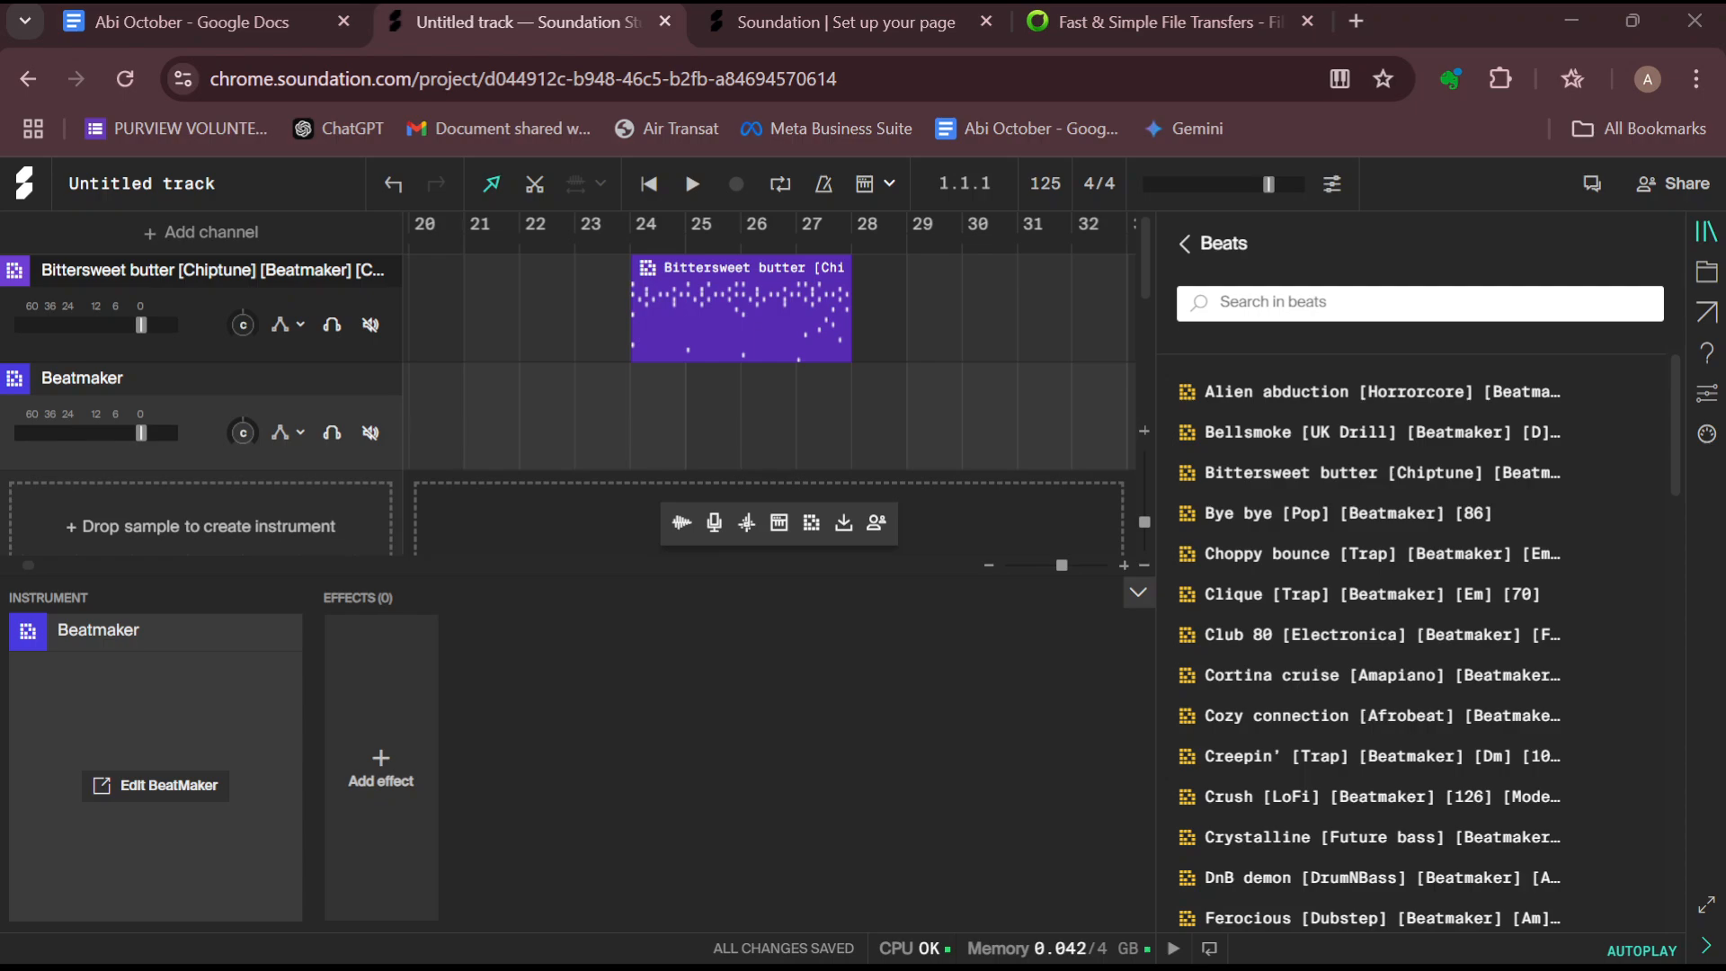
Add a Distortion effect to the Beatmaker channel.
left_click(348, 773)
left_click(710, 771)
left_click(388, 780)
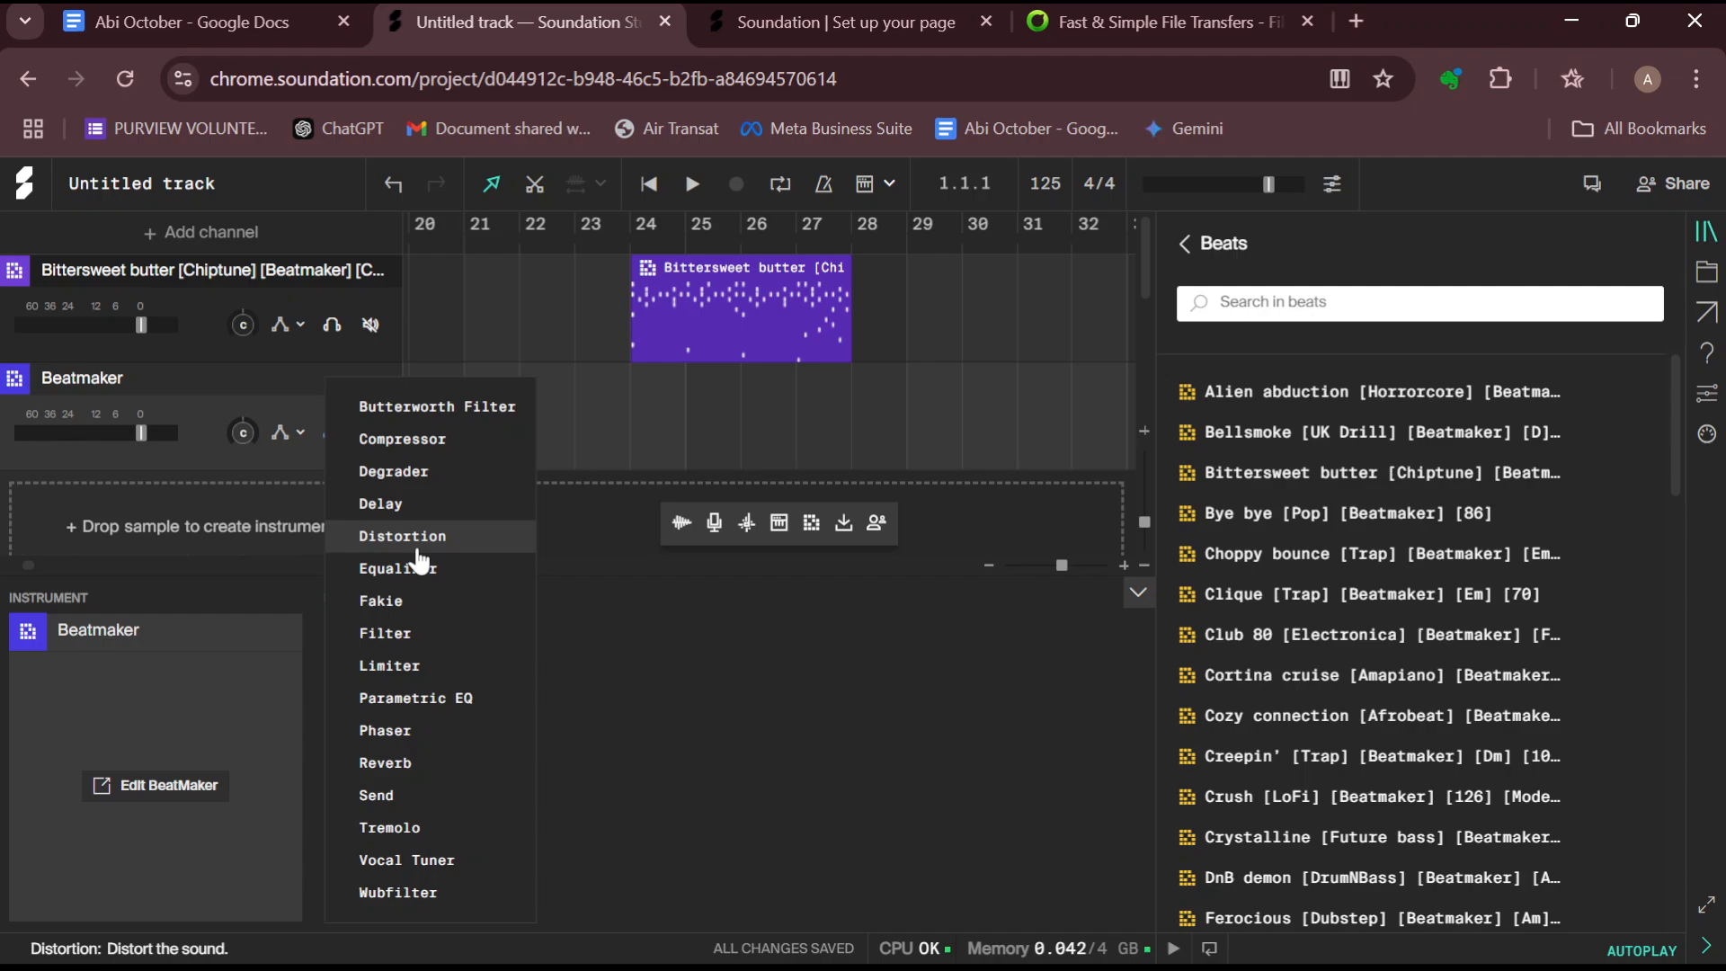
left_click(581, 540)
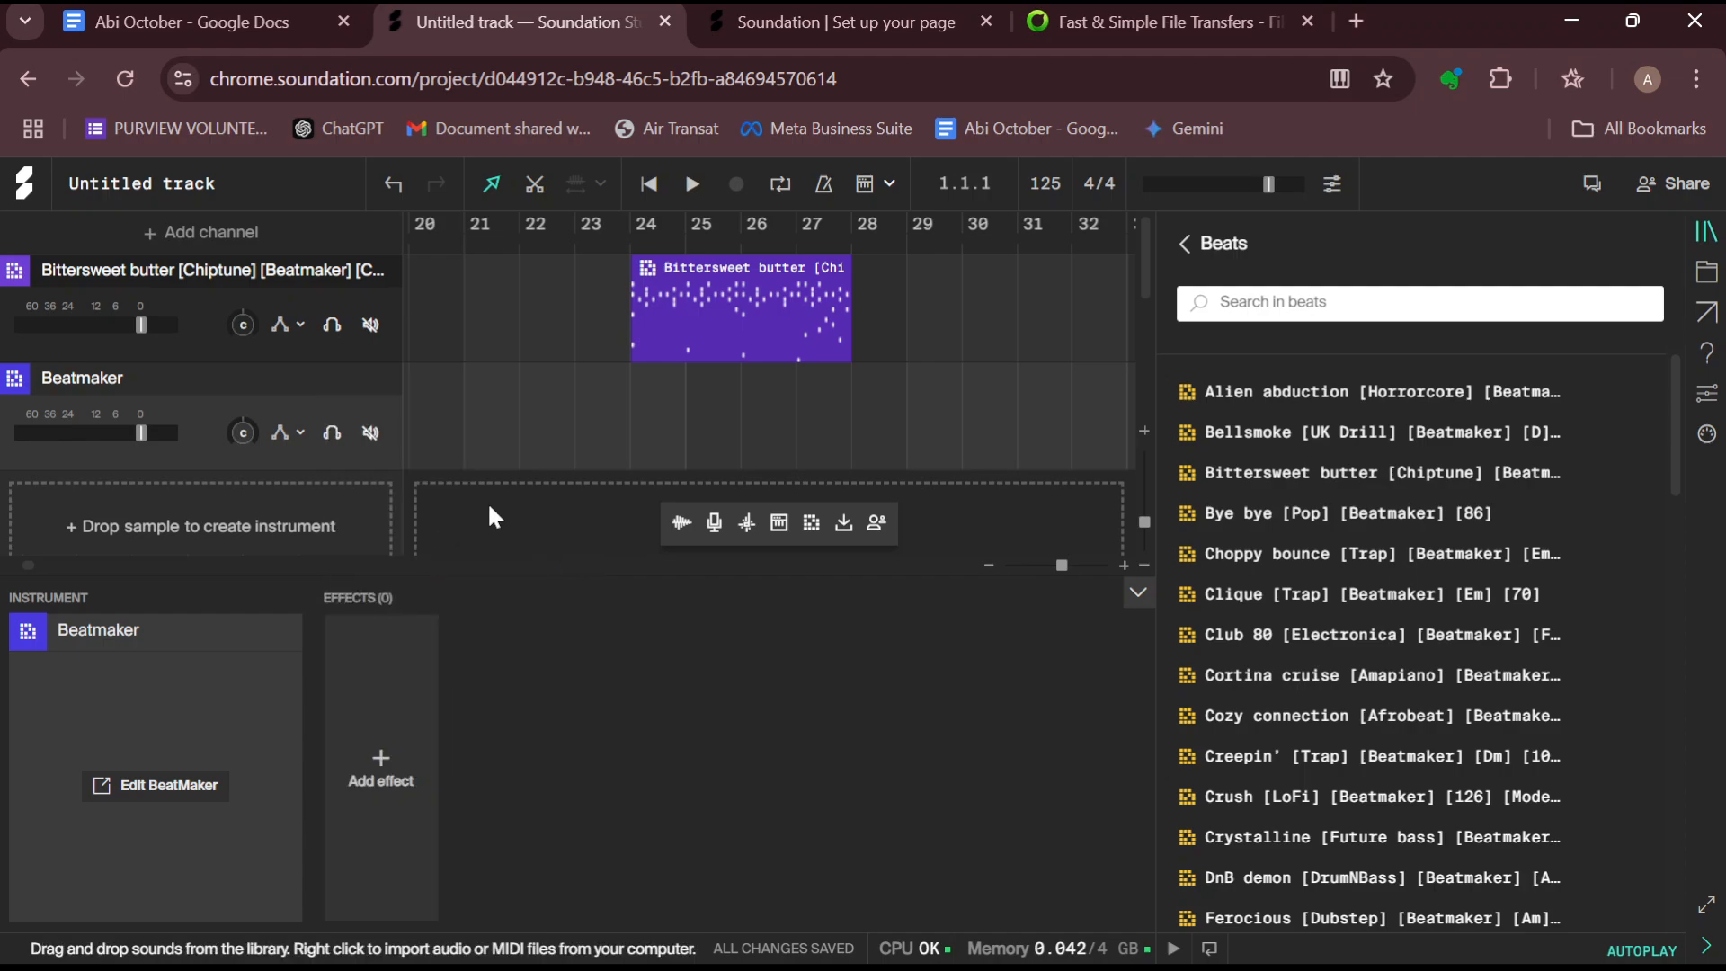
left_click(388, 836)
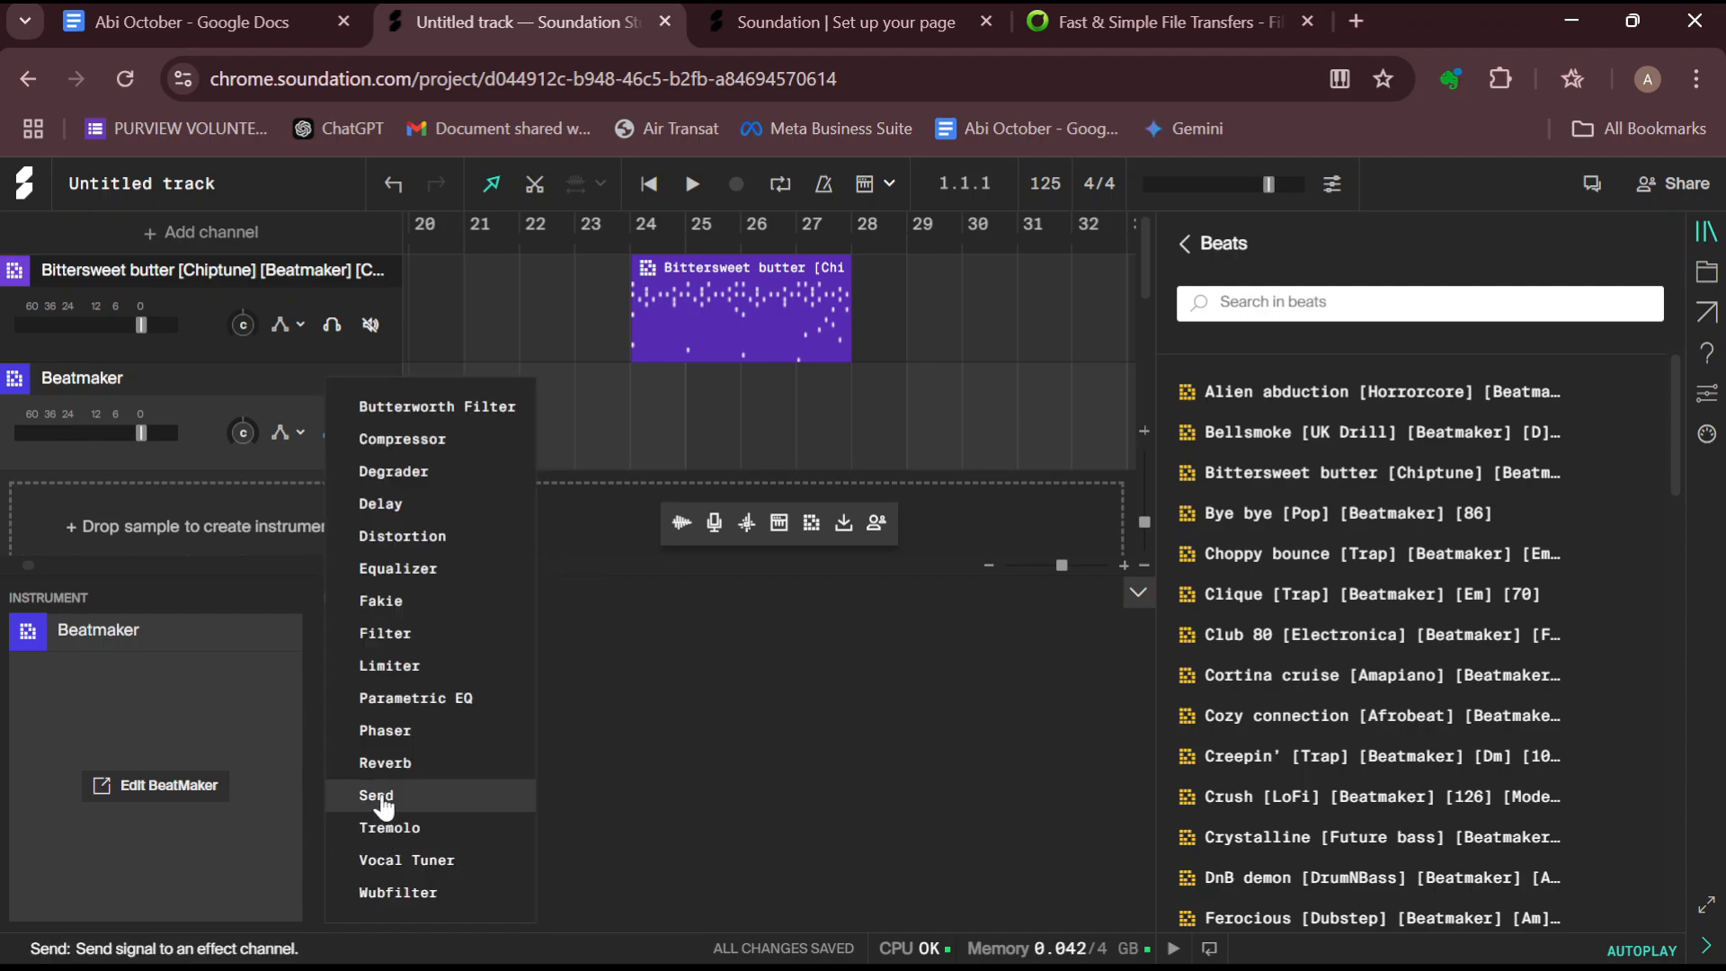
left_click(429, 544)
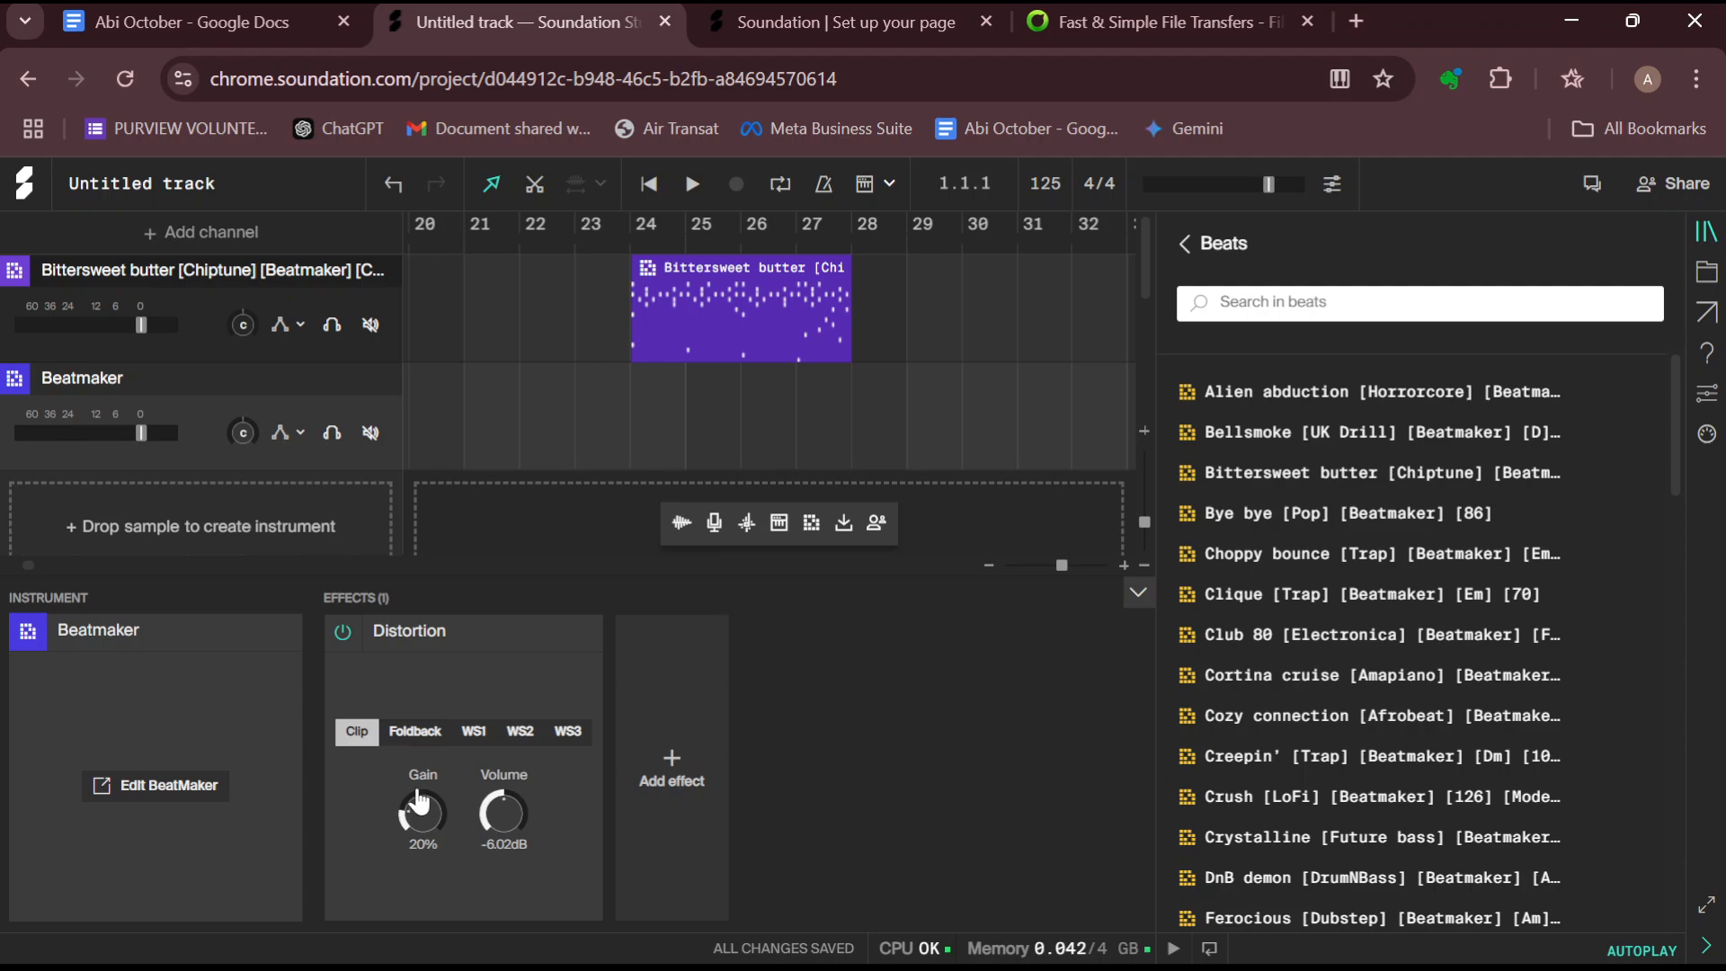
Set the Distortion effect's gain to 38% and its volume to -5.38 dB.
left_click_drag(412, 809, 411, 764)
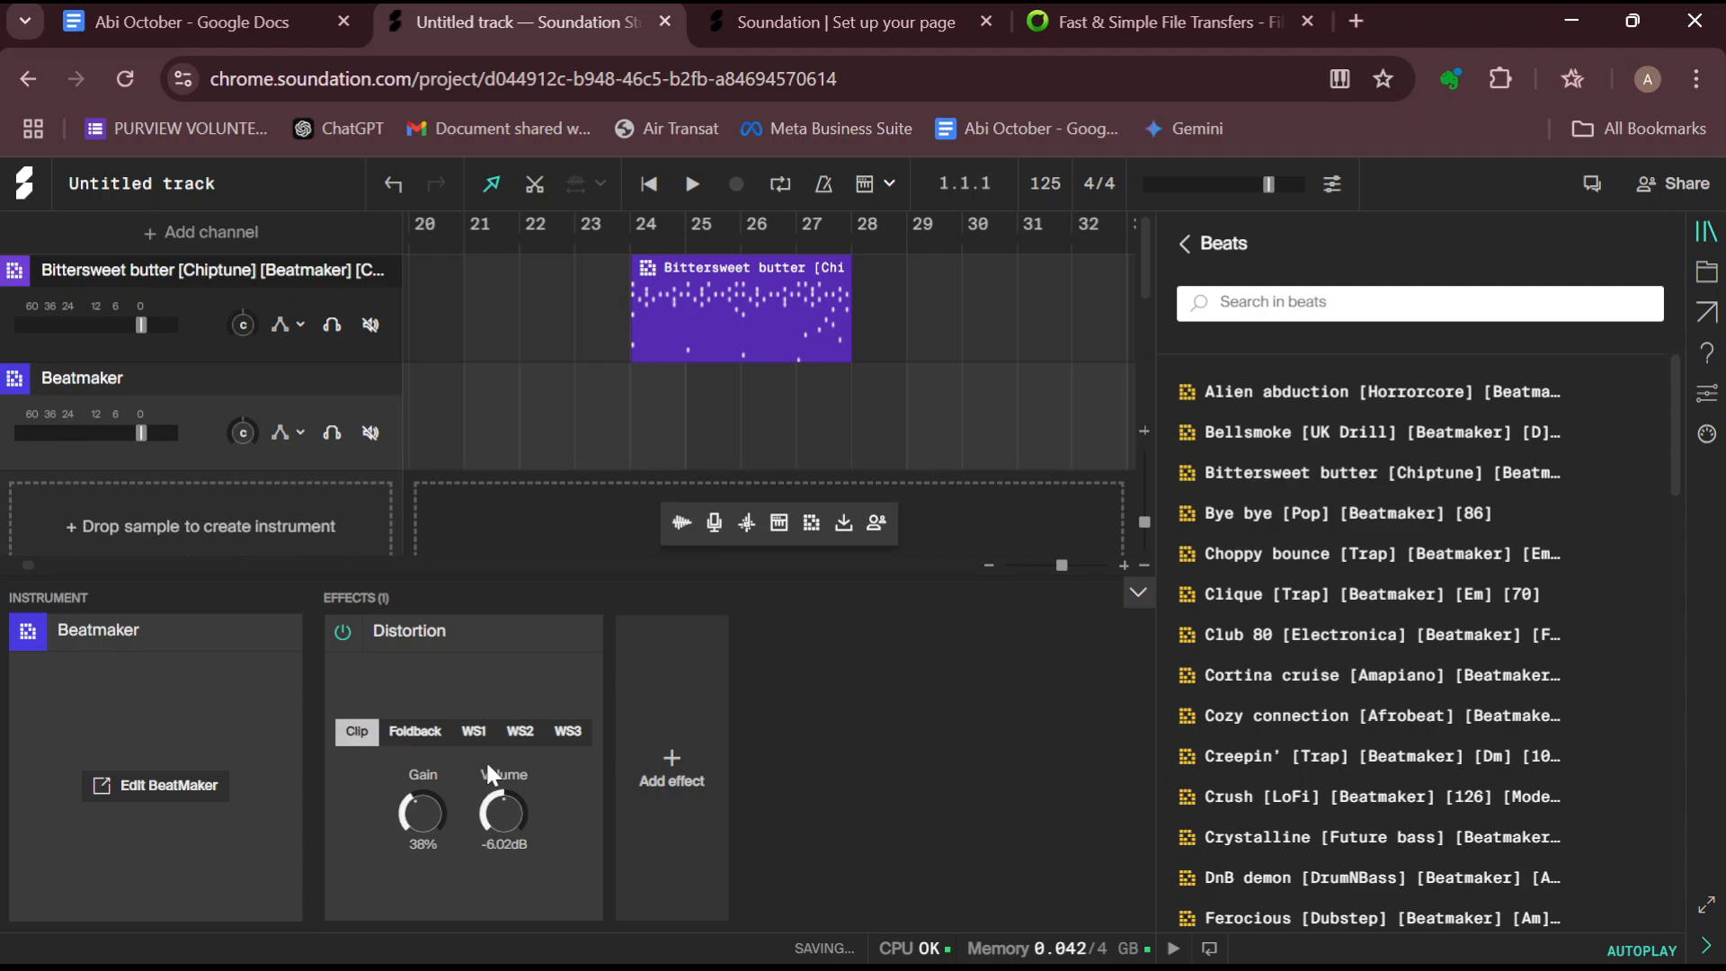
left_click_drag(507, 797, 81, 771)
Try the Foldback and WS1 distortion types and return the effect to Clip.
left_click(431, 728)
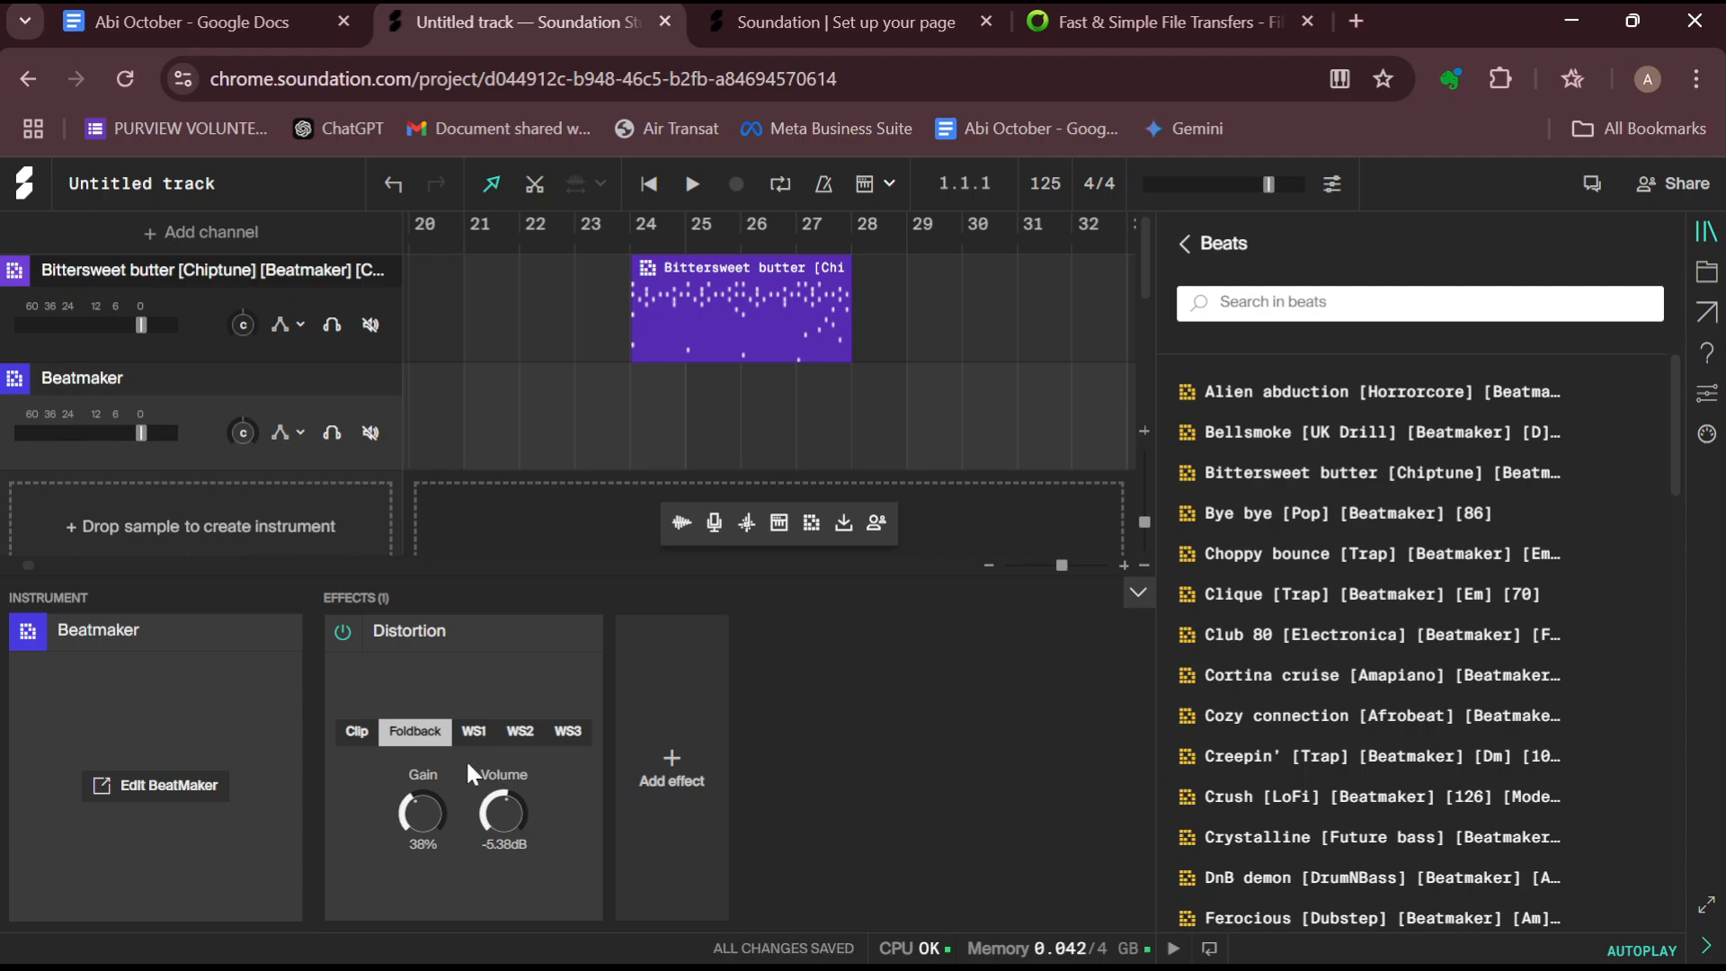
left_click(473, 732)
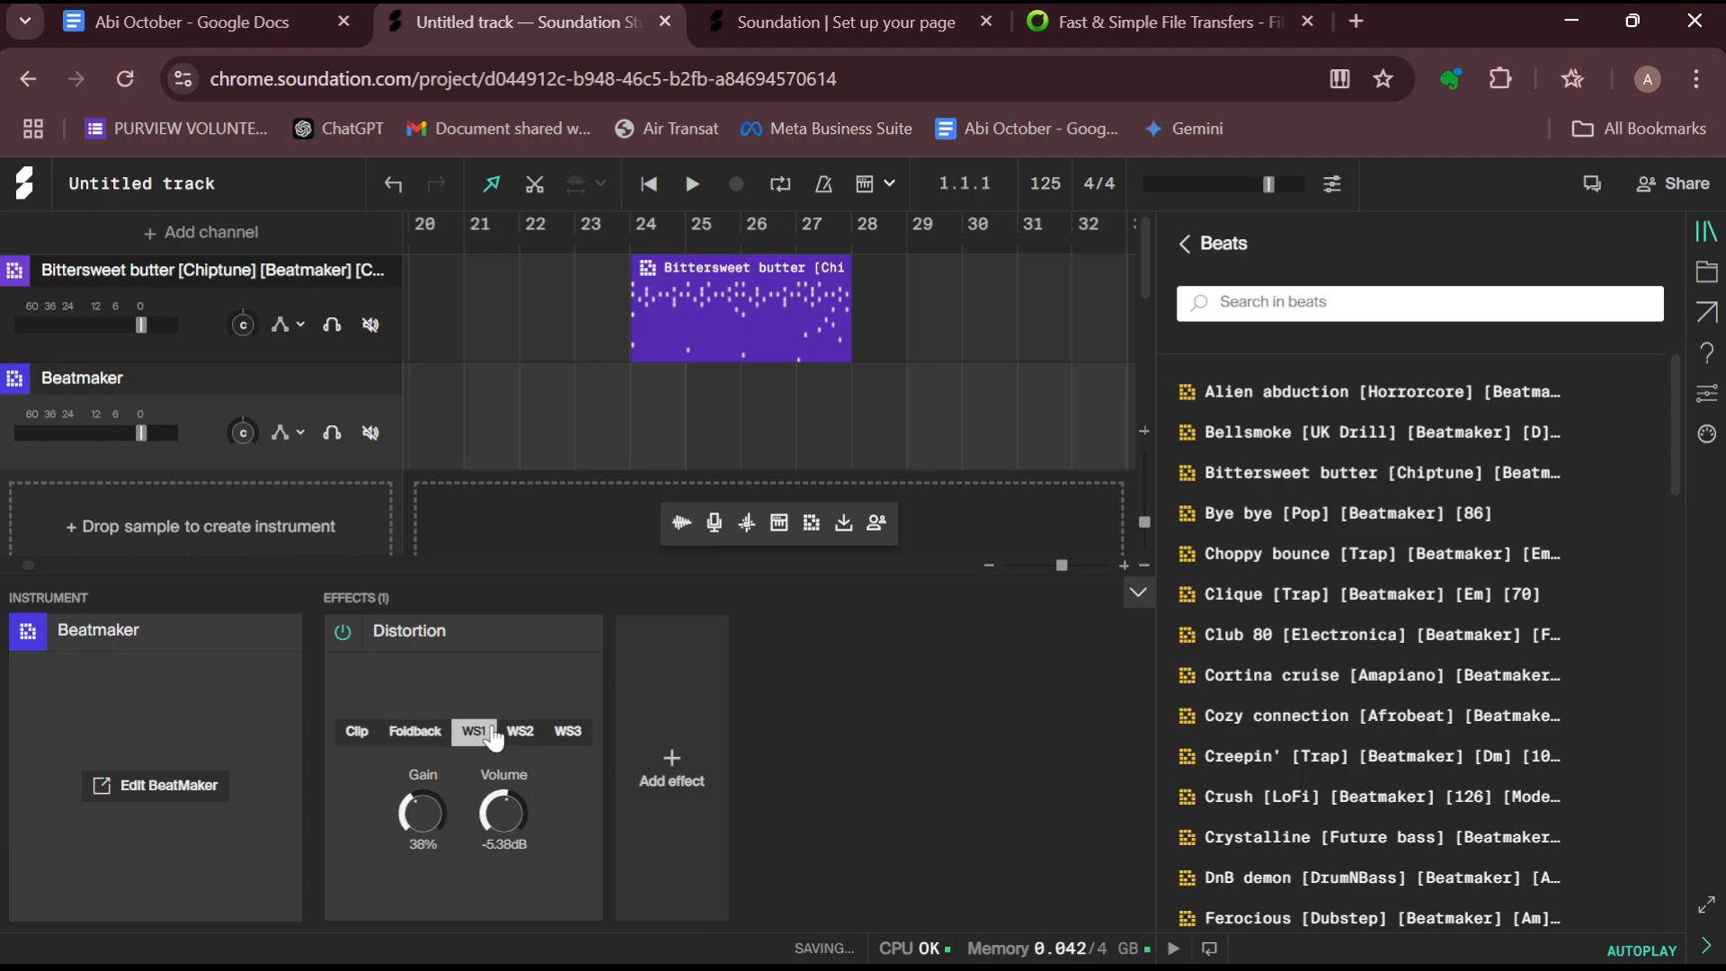
left_click(350, 735)
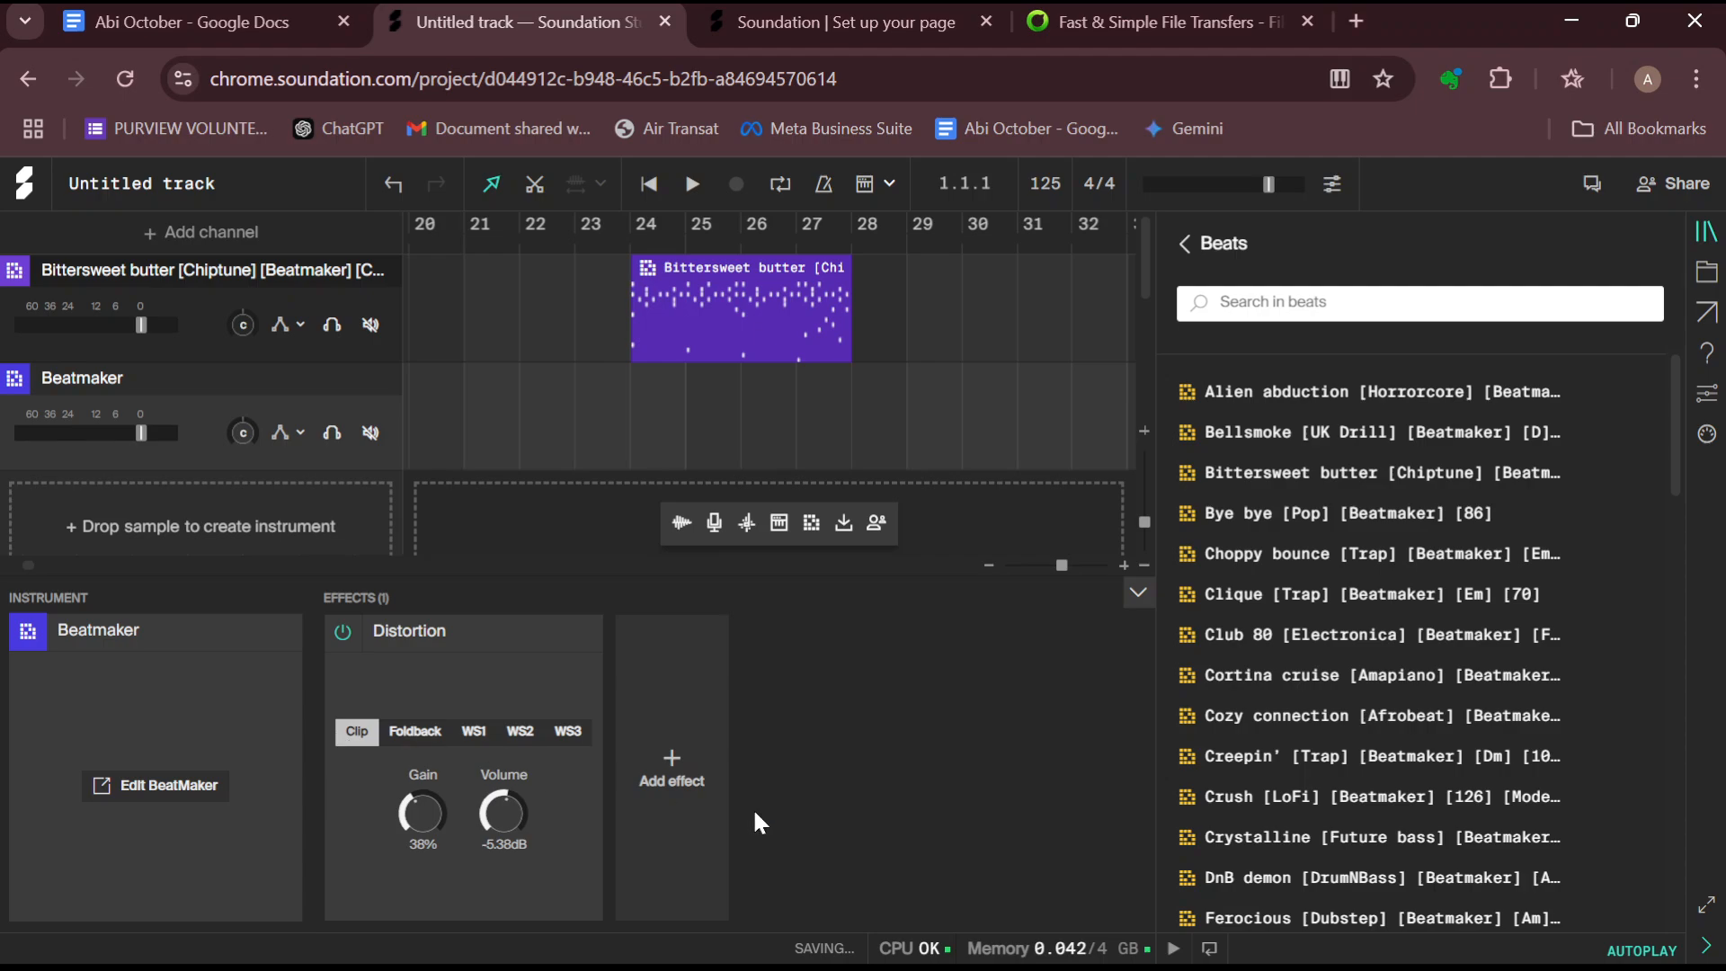
left_click(1059, 958)
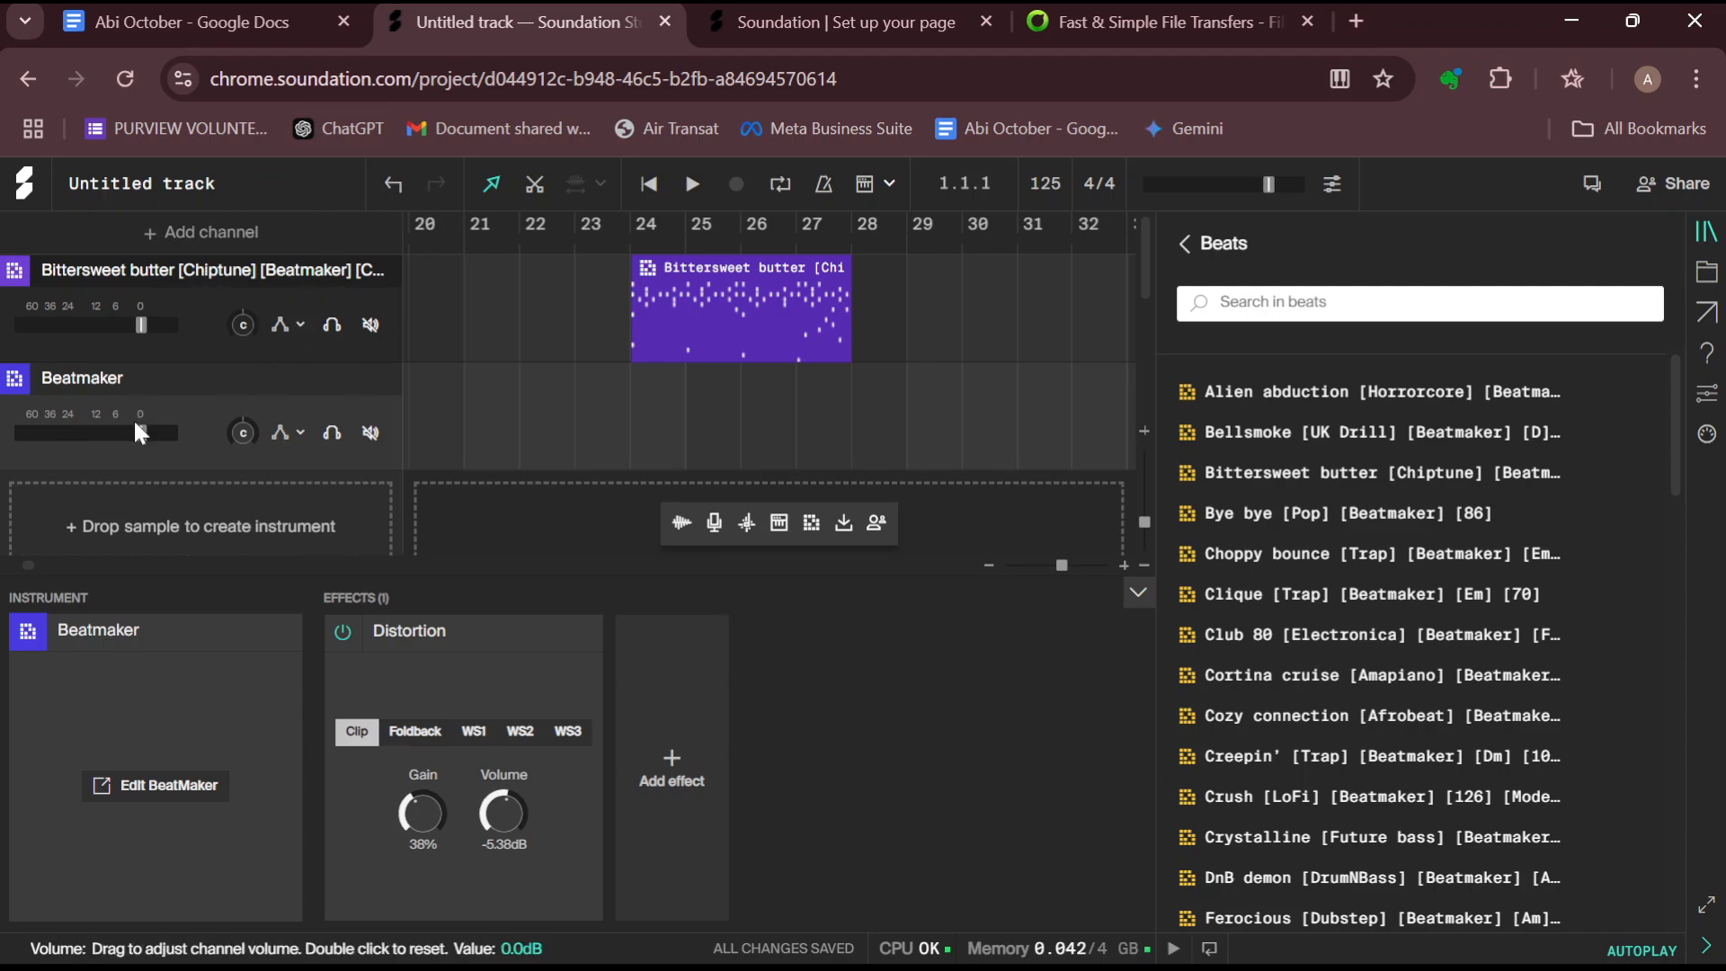
Move the Bittersweet butter clip earlier on the timeline so it starts at about 20.3.
mouse_move(135, 423)
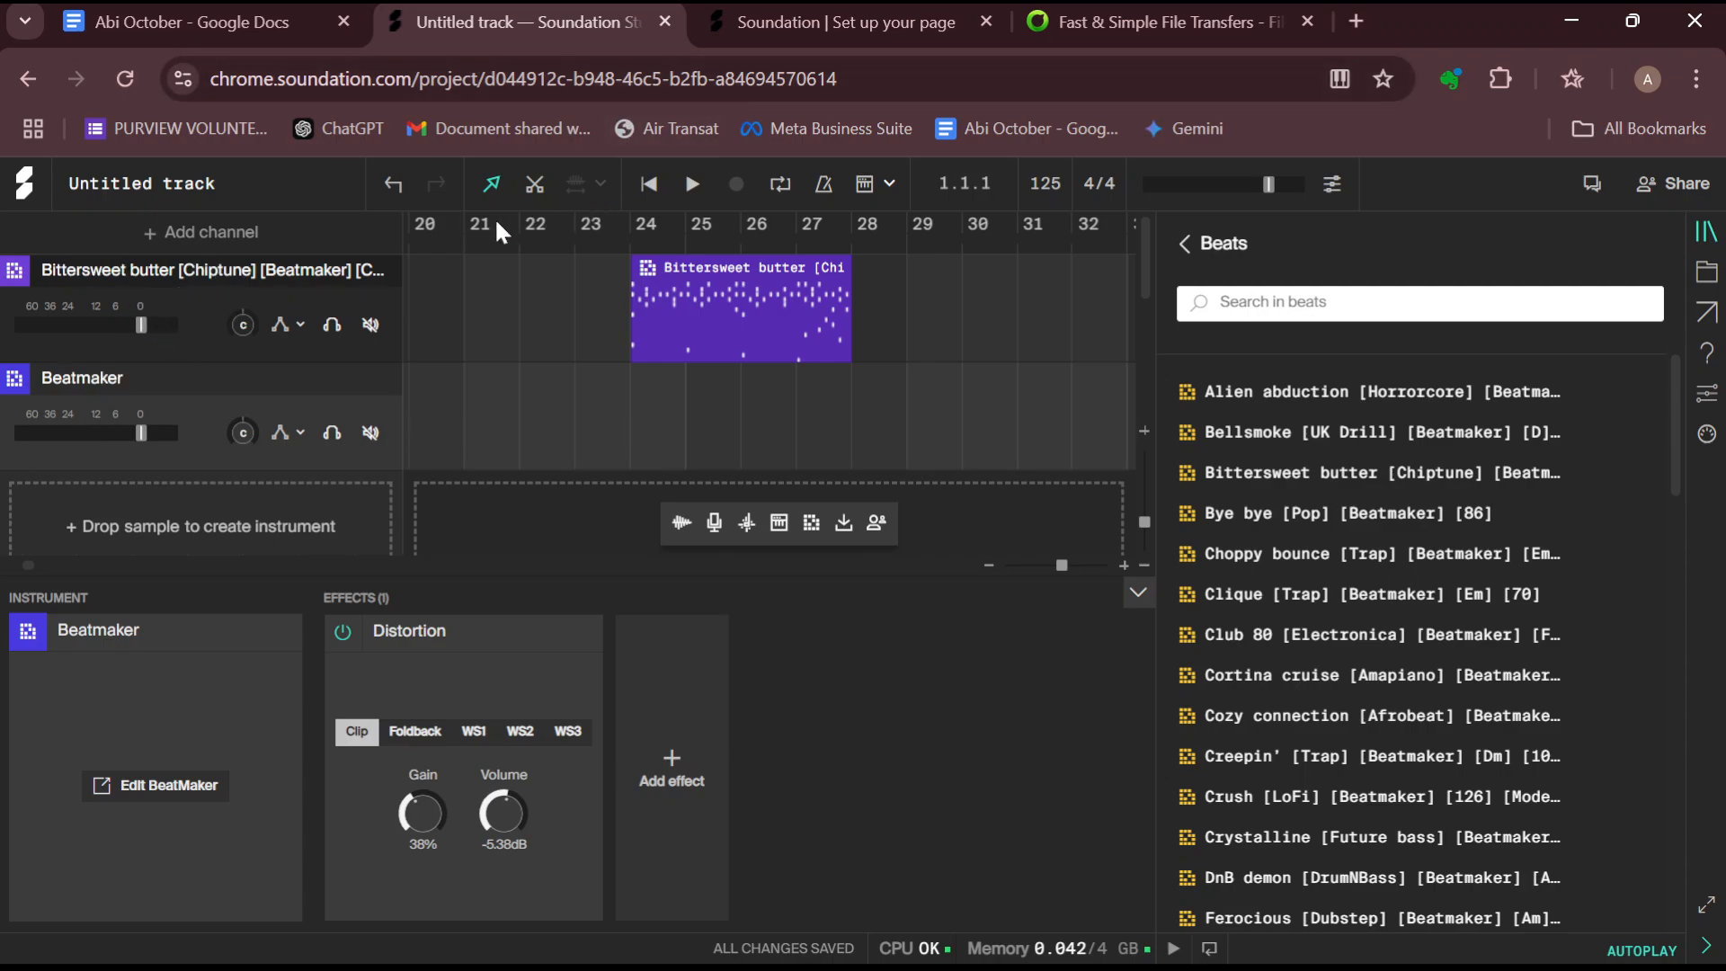
left_click_drag(760, 339, 570, 340)
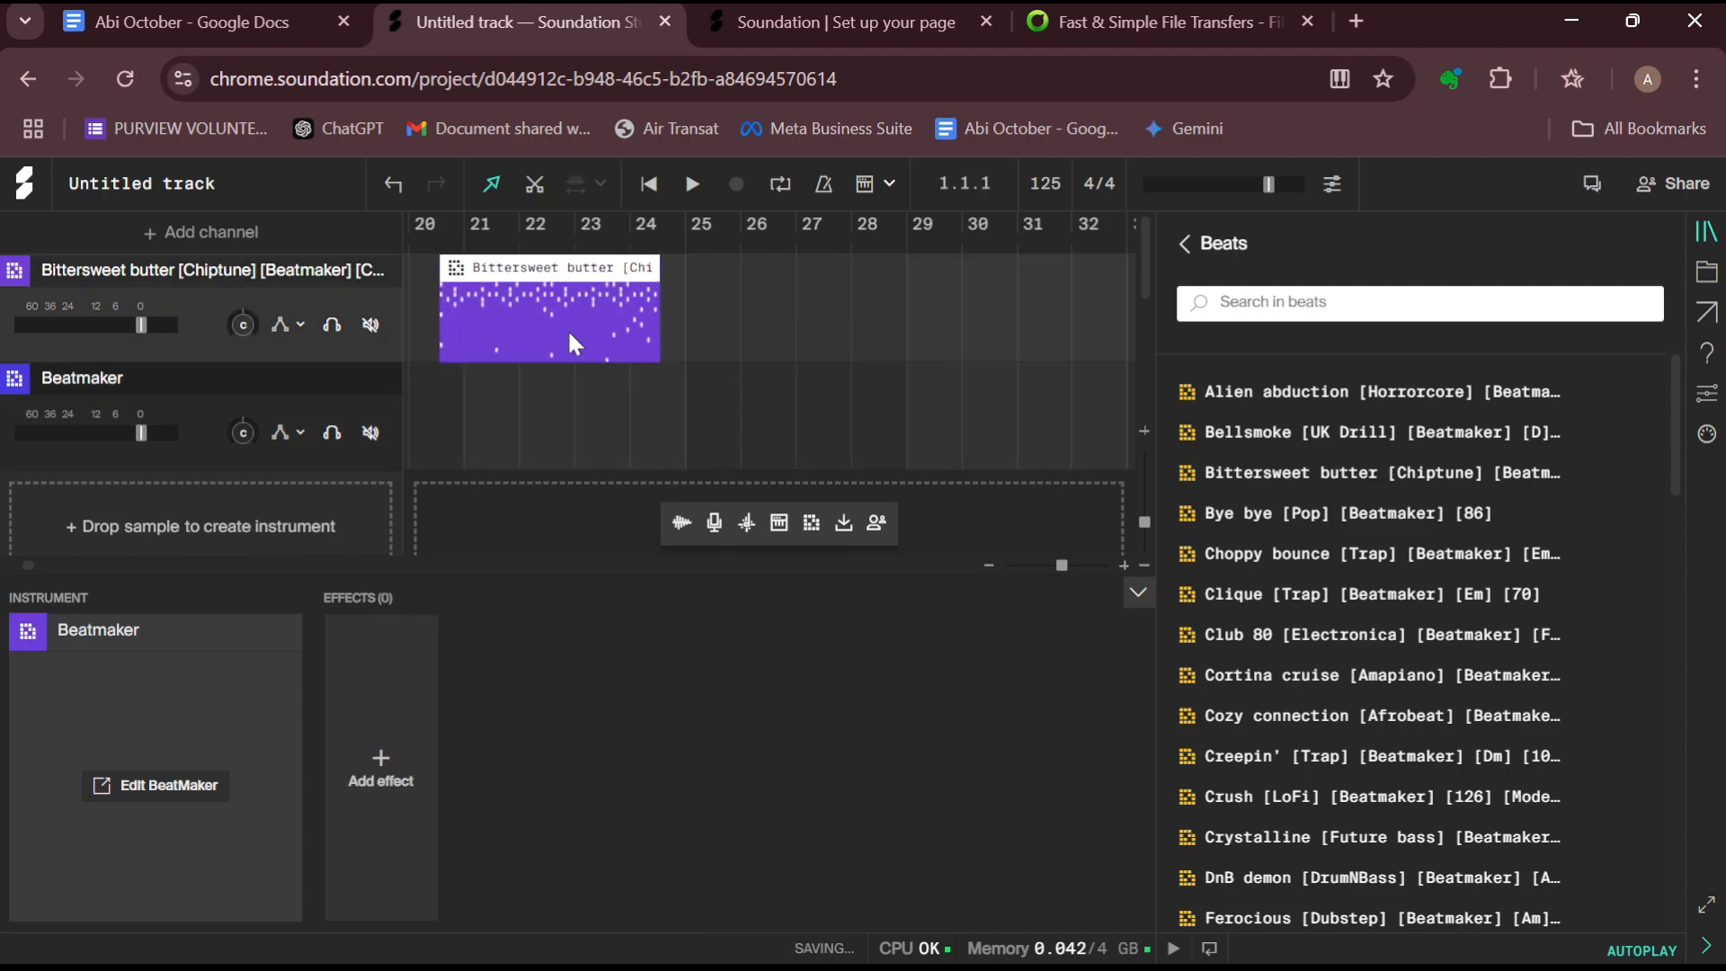
Add seven consecutive Chord-1 hits around 21.3, two Tom-low hits, and one Snare-alt, Cymbal and FX-impact hit each to the Bittersweet butter clip's pattern.
double_click(635, 293)
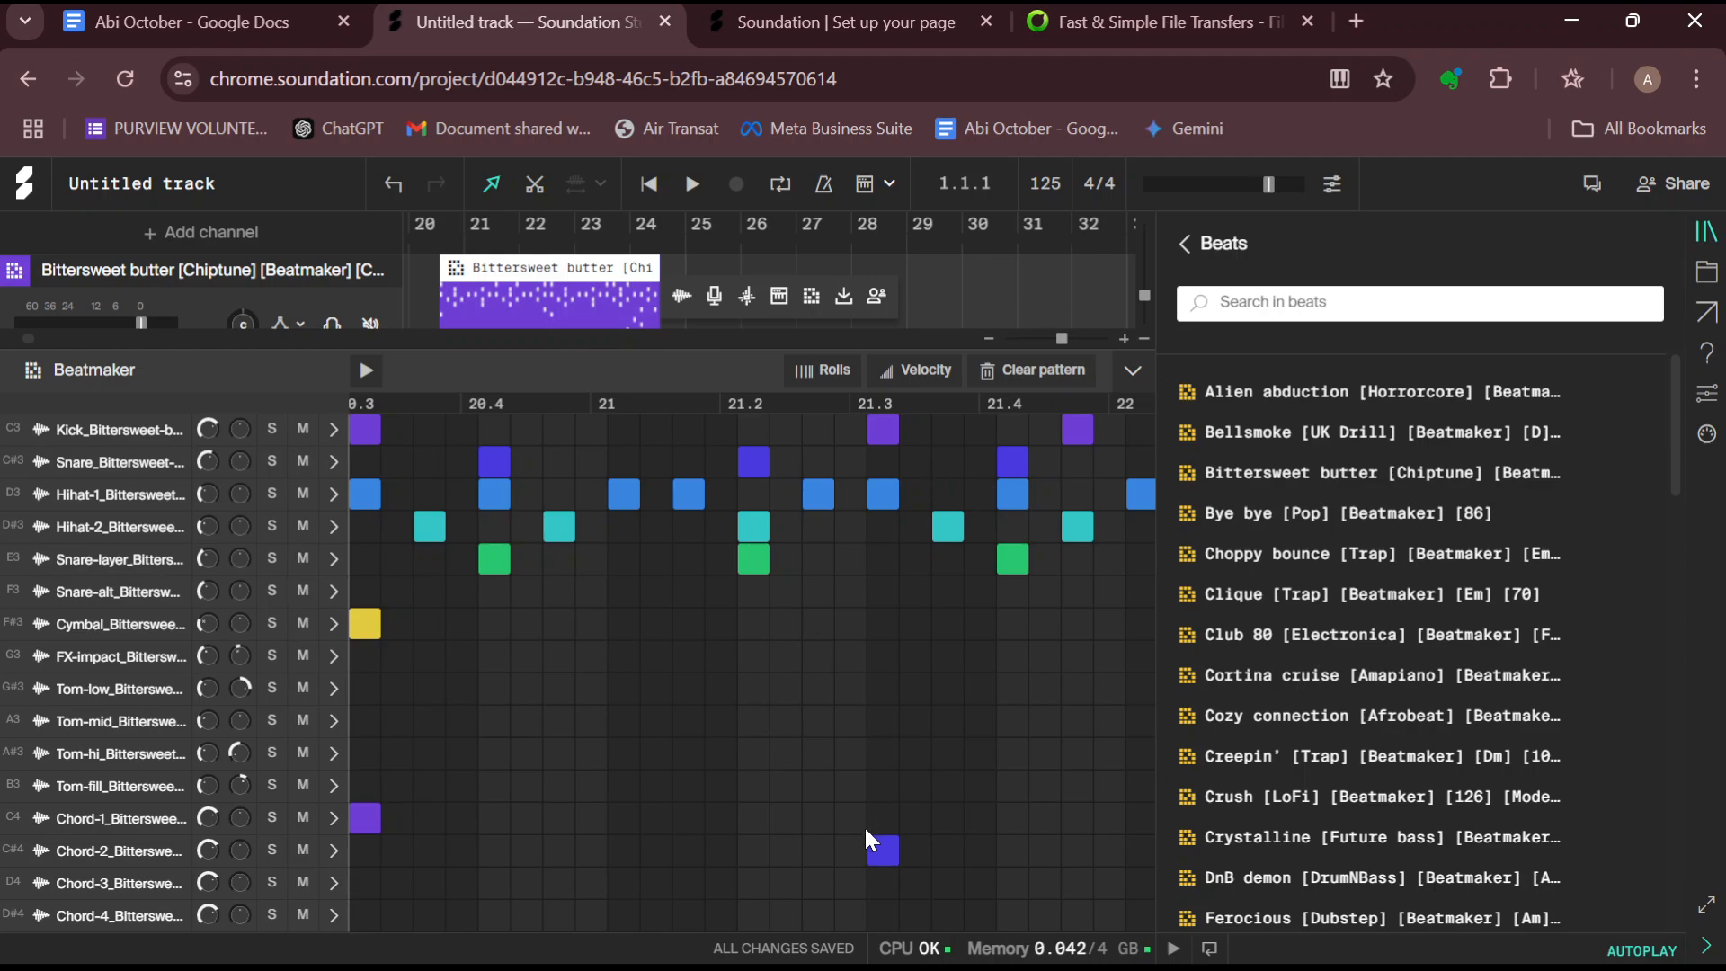
left_click_drag(981, 825, 785, 819)
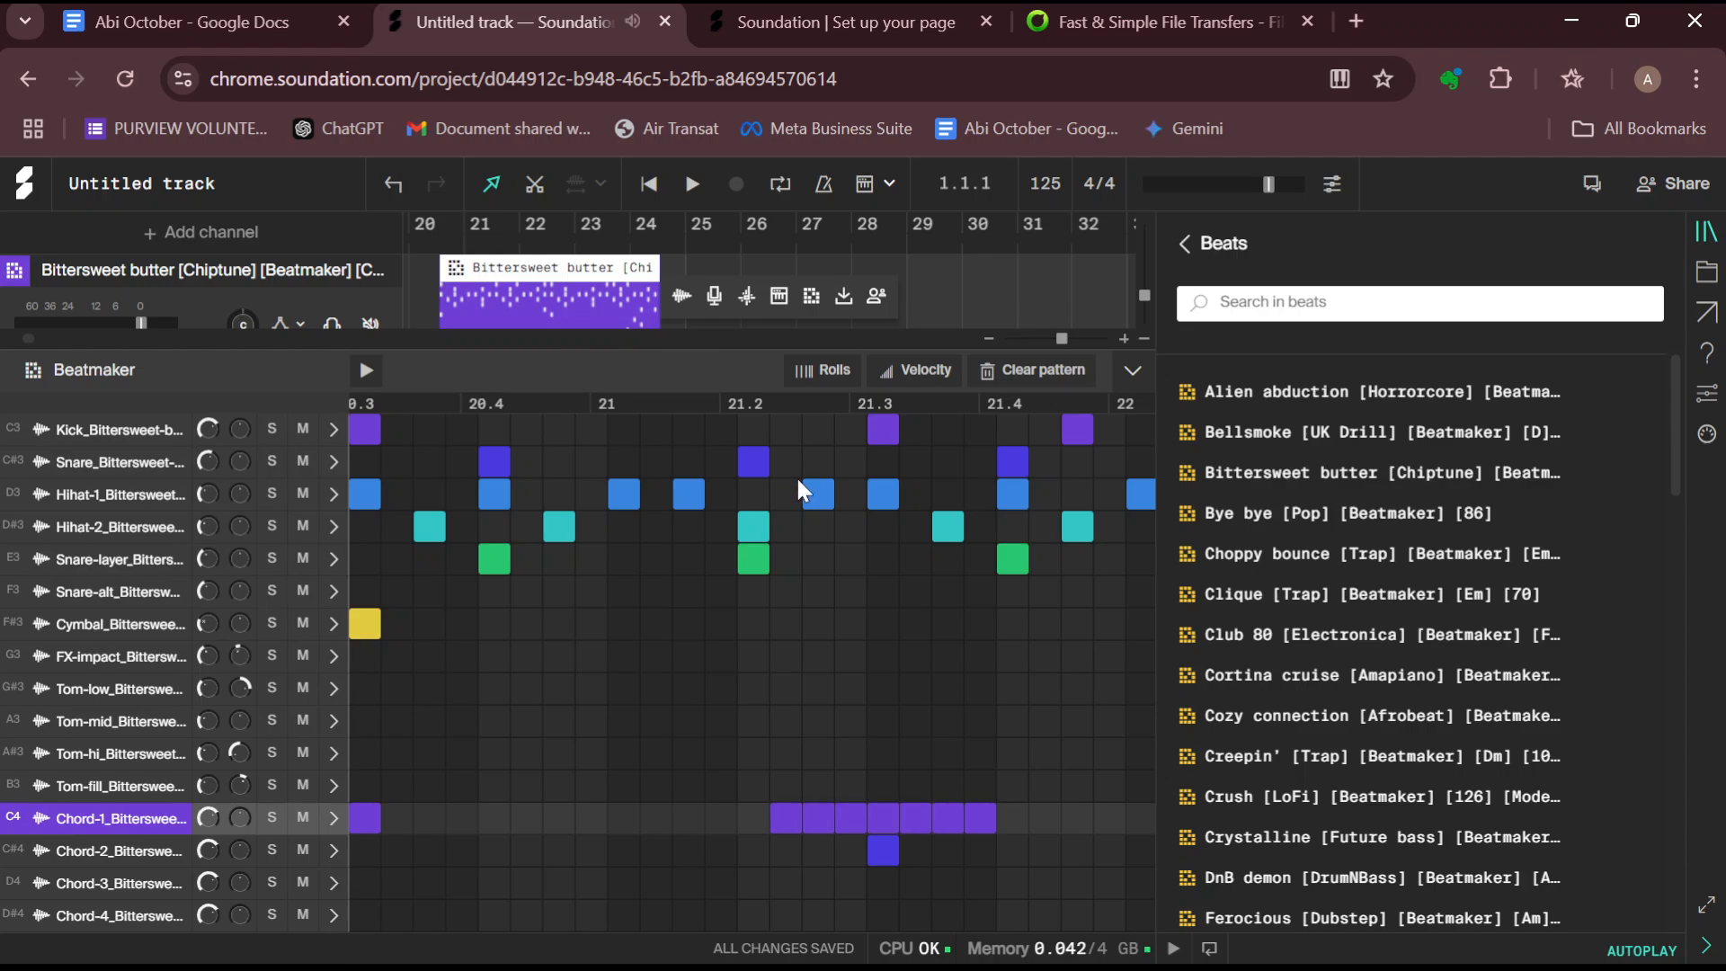
left_click(584, 587)
left_click(724, 686)
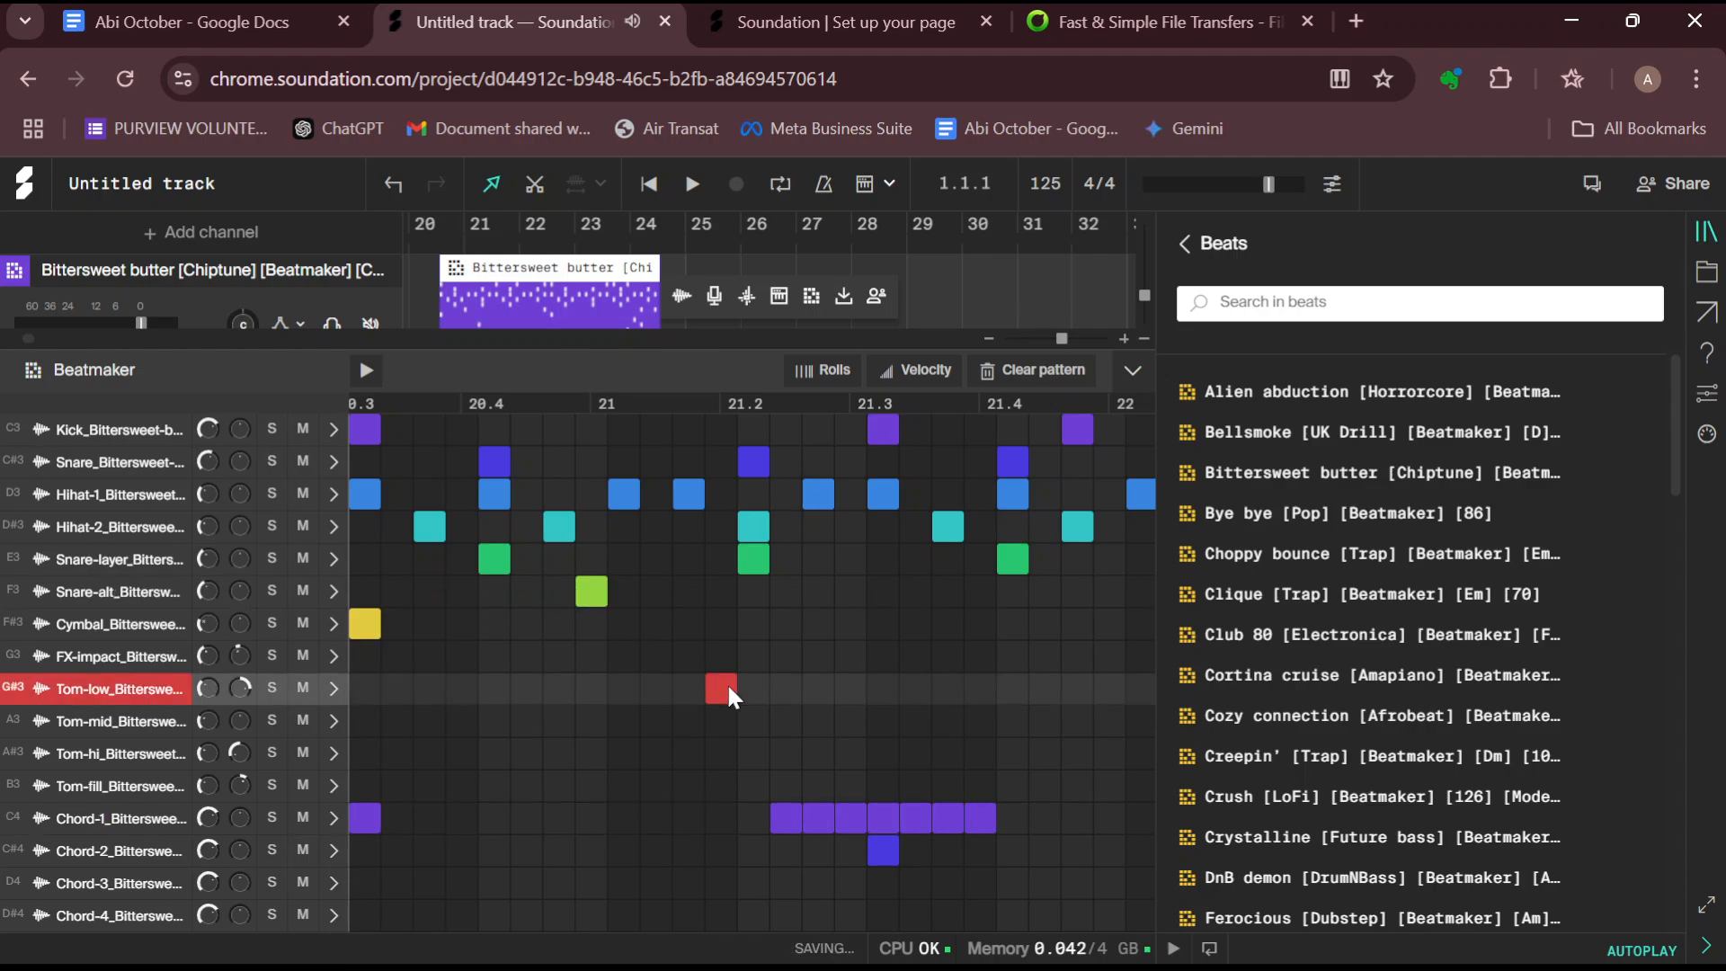
left_click(849, 620)
left_click(1014, 659)
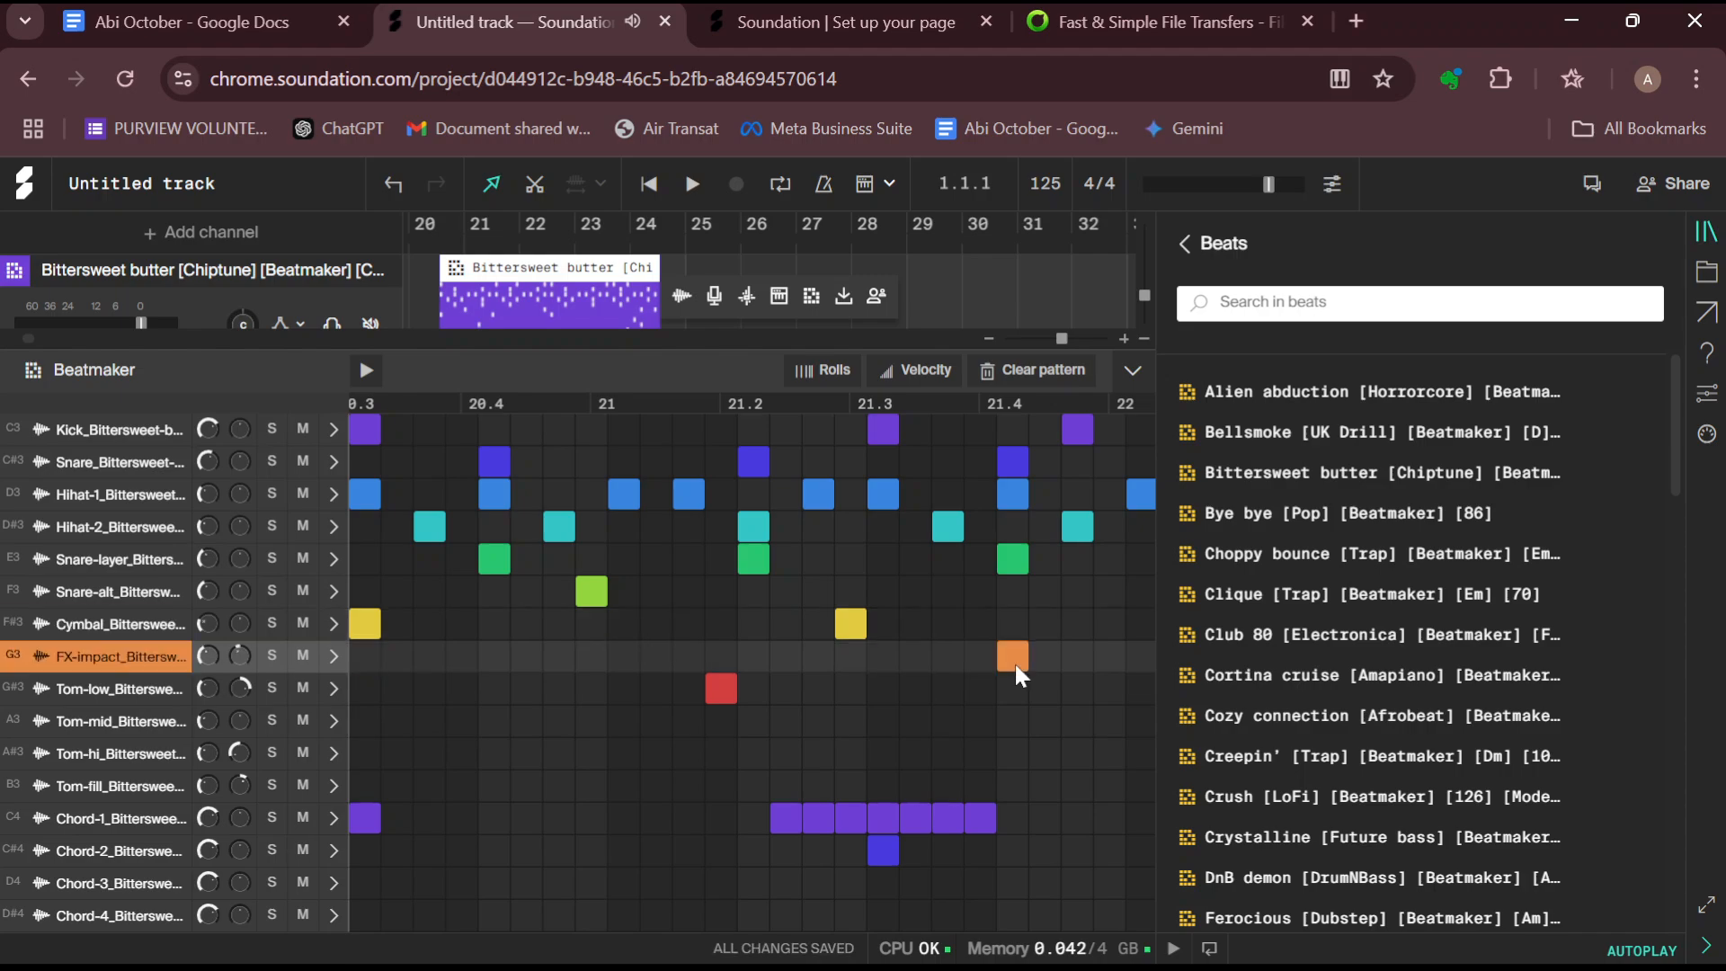
left_click(1076, 689)
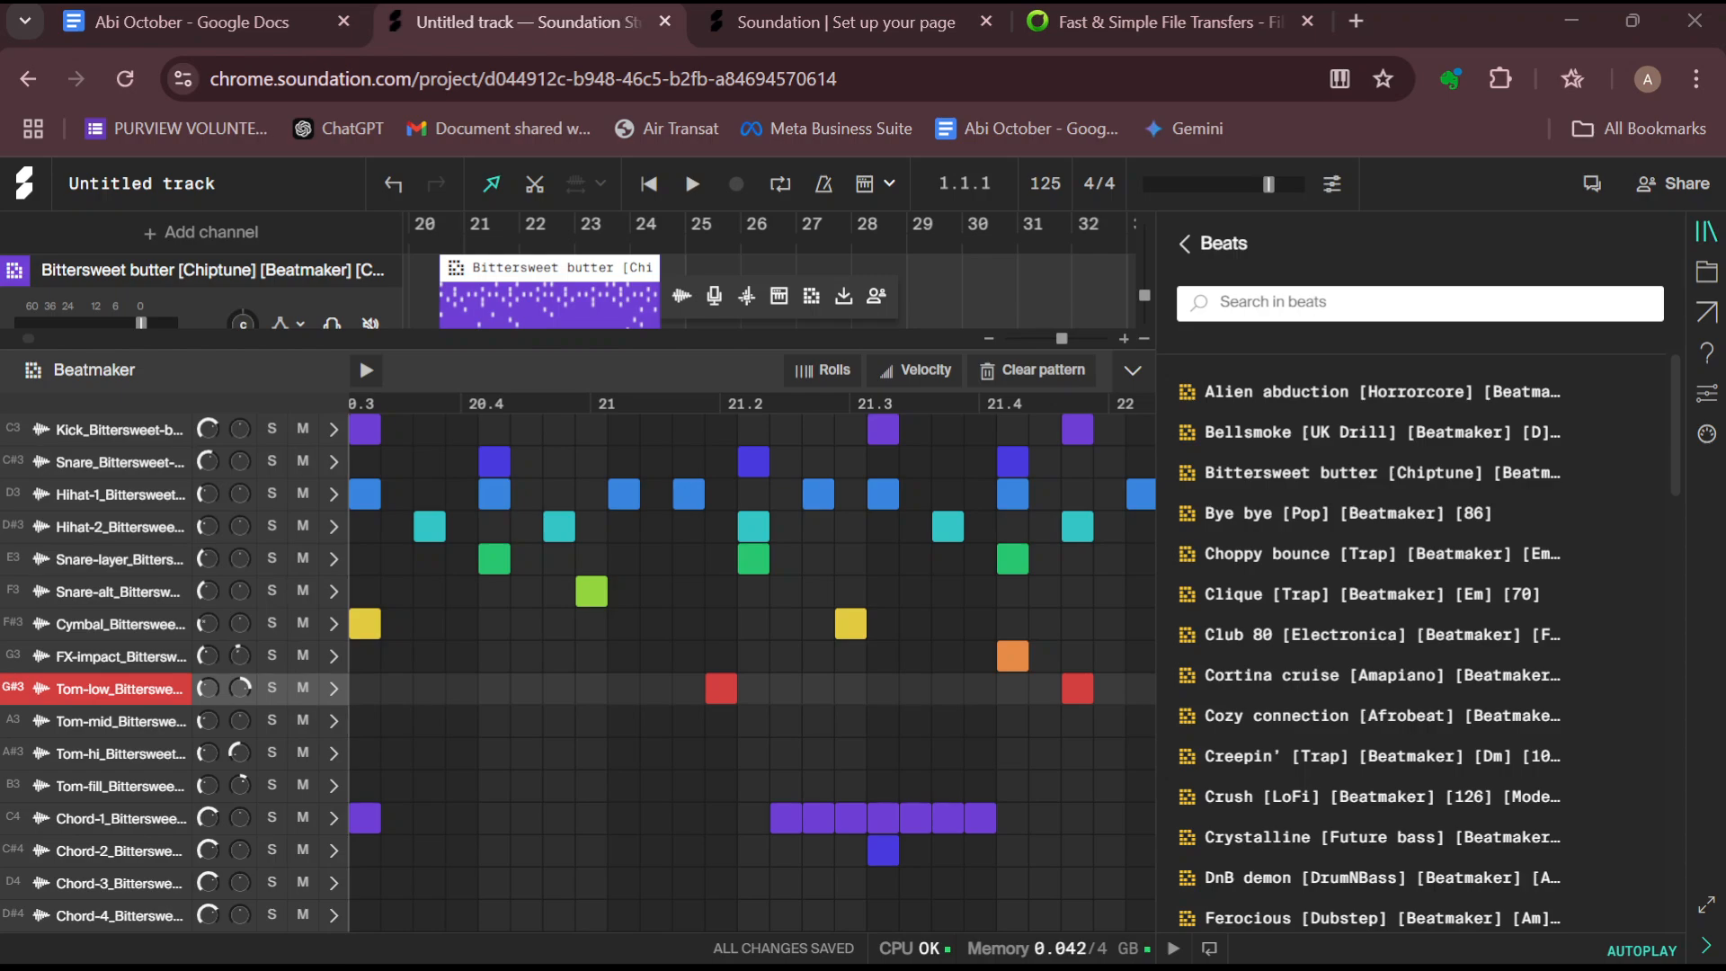
scroll(752, 672, "right", 4)
scroll(751, 672, "left", 4)
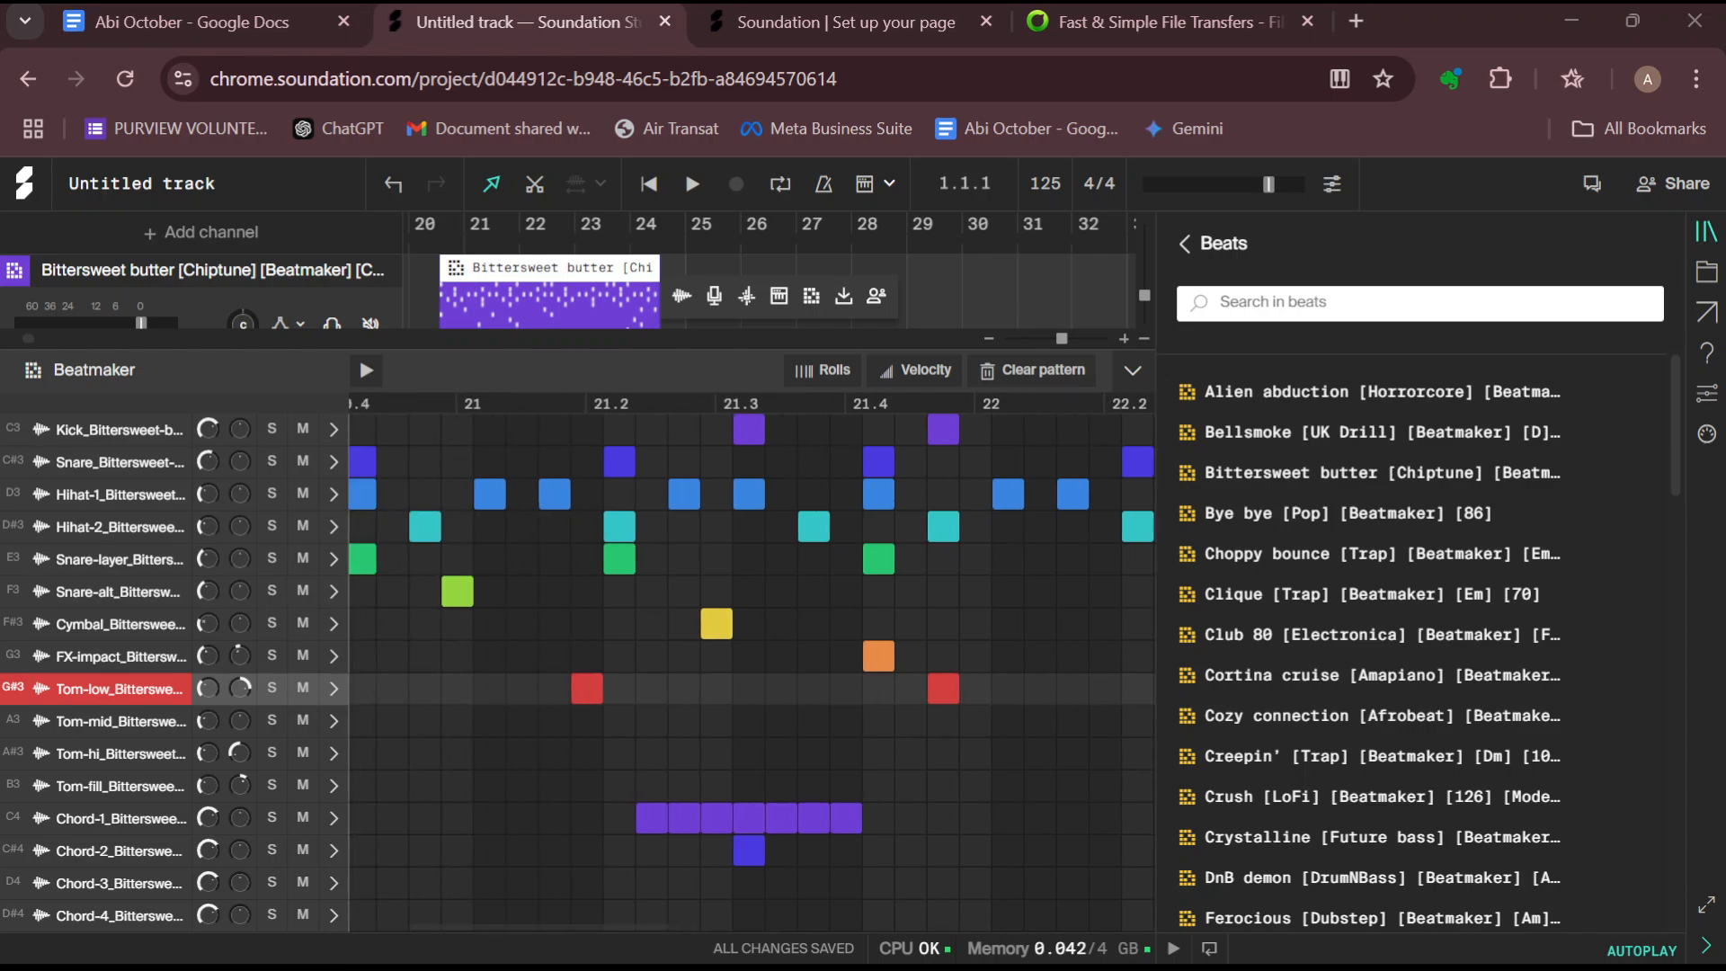
scroll(752, 672, "right", 15)
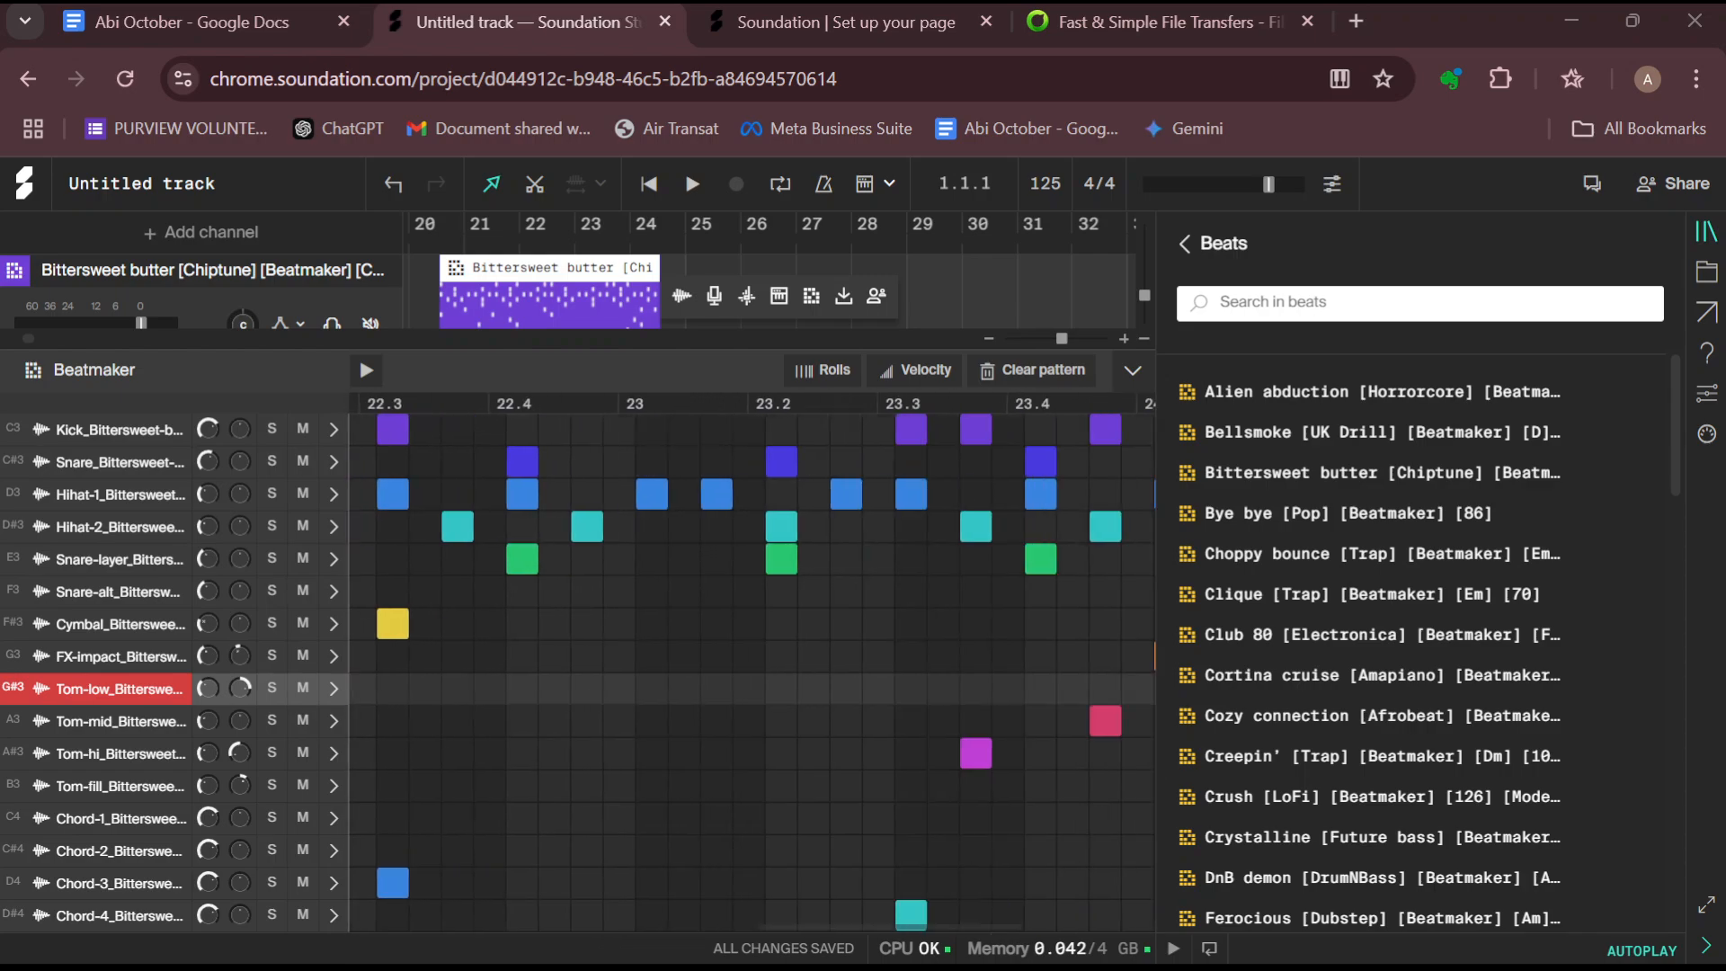
scroll(751, 672, "left", 15)
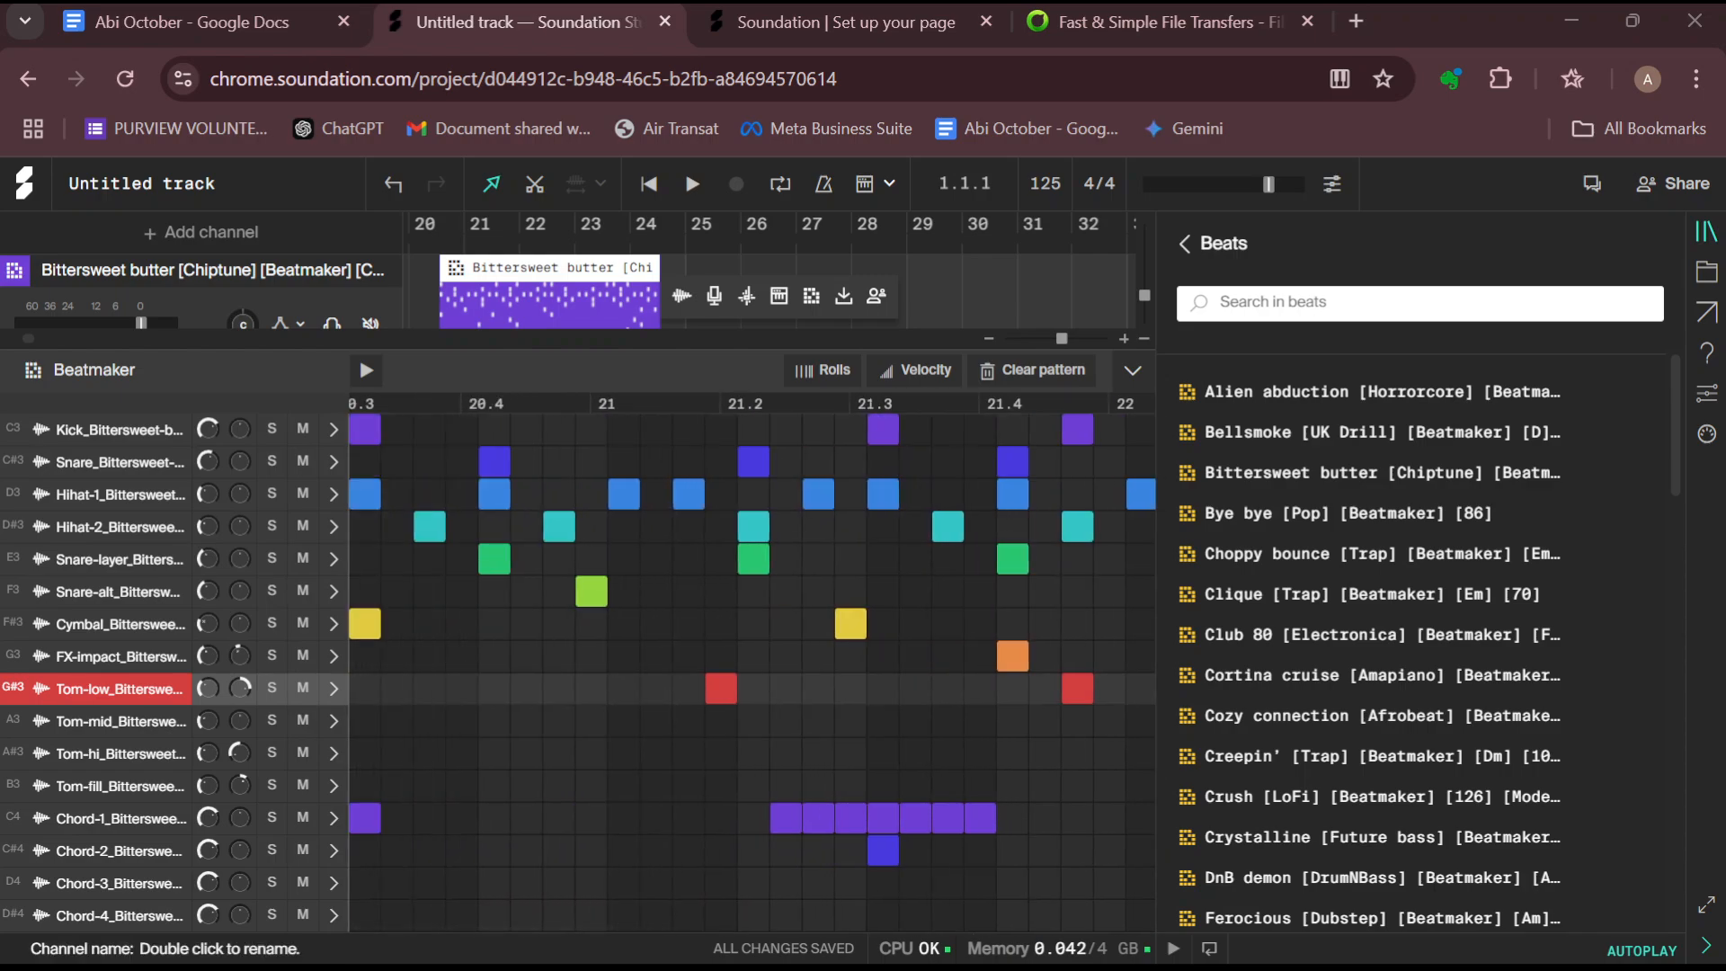
Open the project info for the untitled track.
left_click(95, 190)
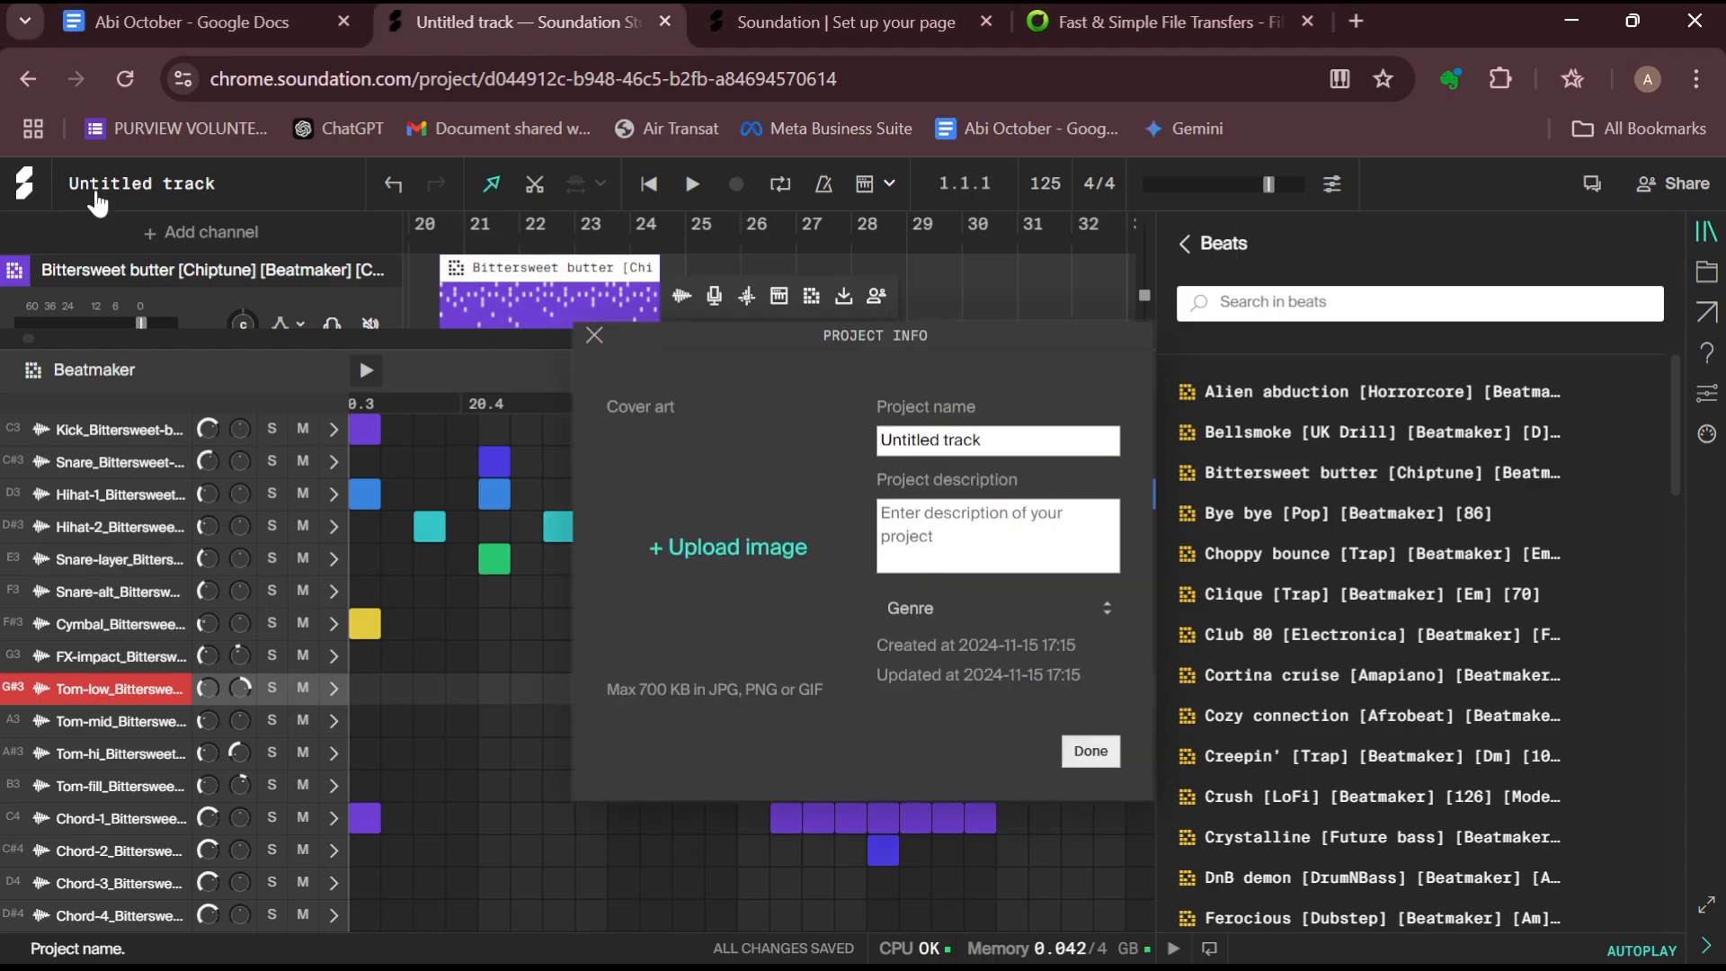